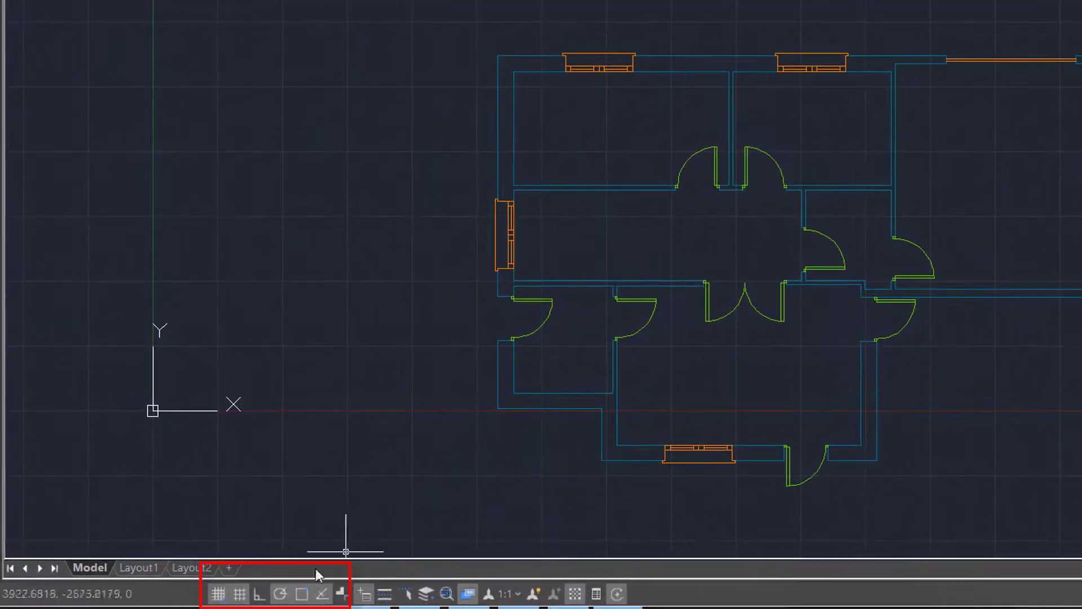
Step: Switch off Grid, Polar Track, Object Snap and Object Snap Tracking on the status bar
click(239, 595)
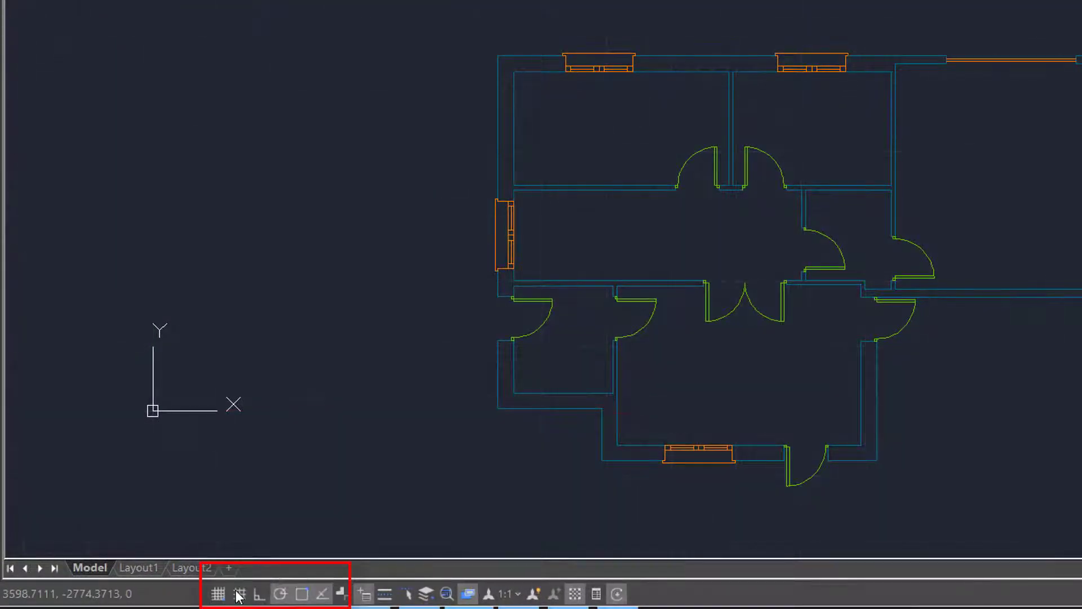
click(280, 594)
click(302, 594)
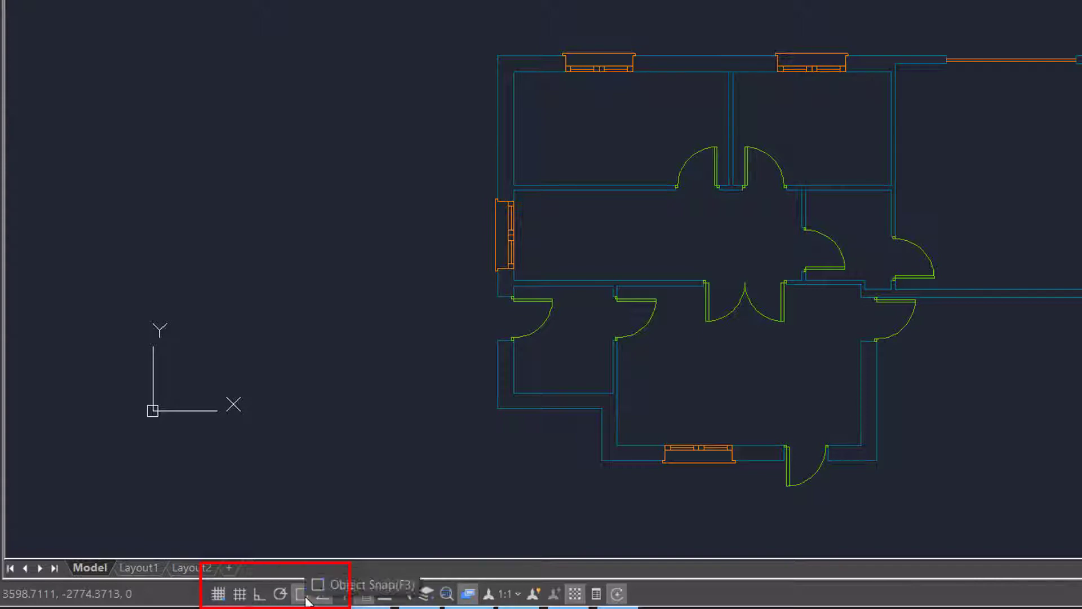
click(322, 595)
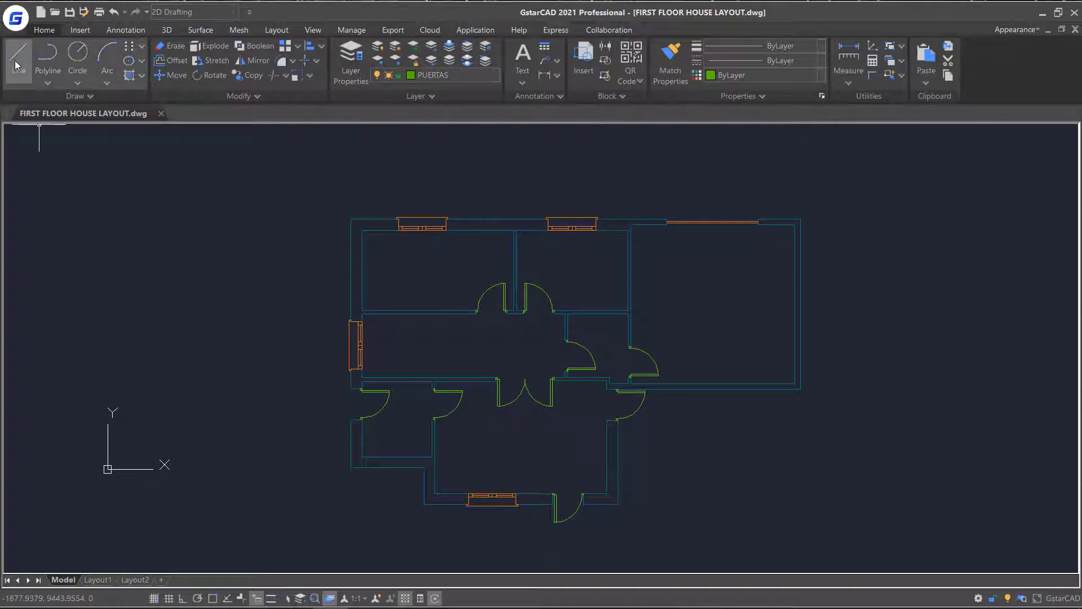
Step: Draw a line from the left wall's midpoint, ending perpendicular on the central partition wall
click(17, 63)
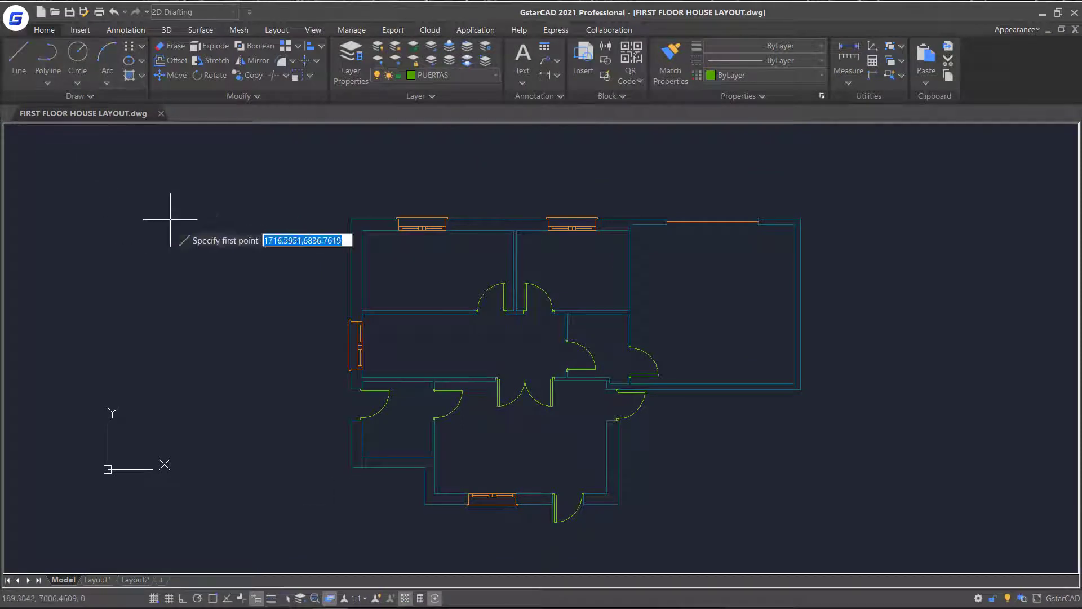
shift+right_click(388, 275)
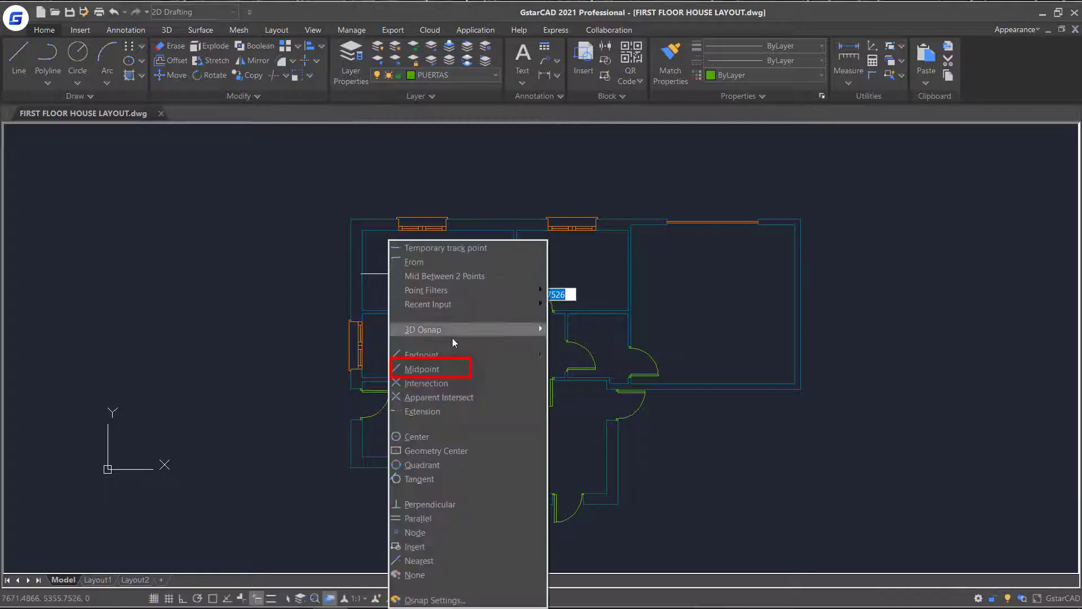
click(446, 372)
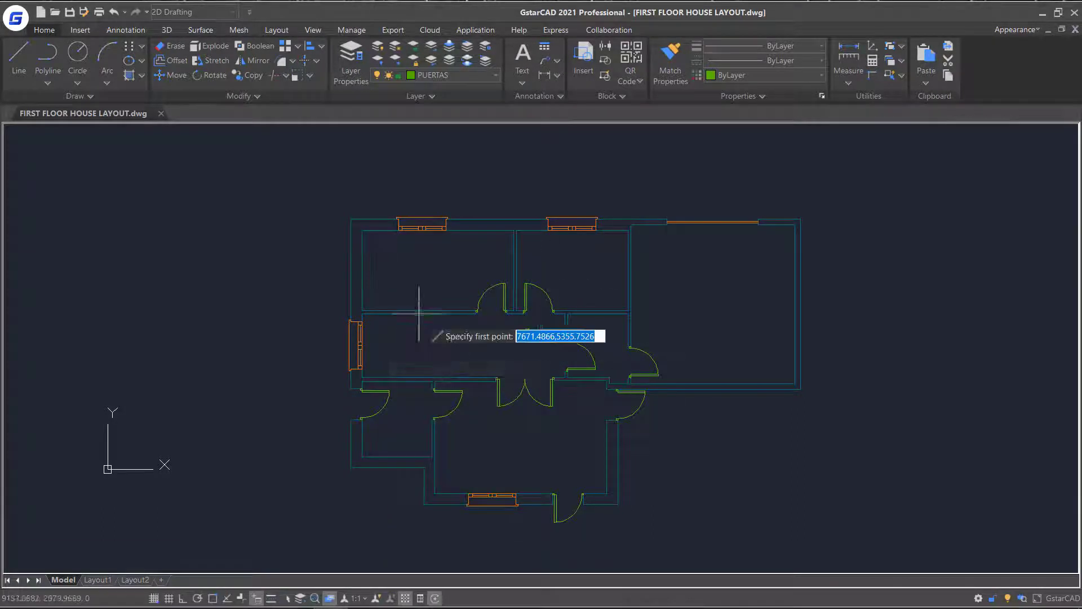
click(361, 269)
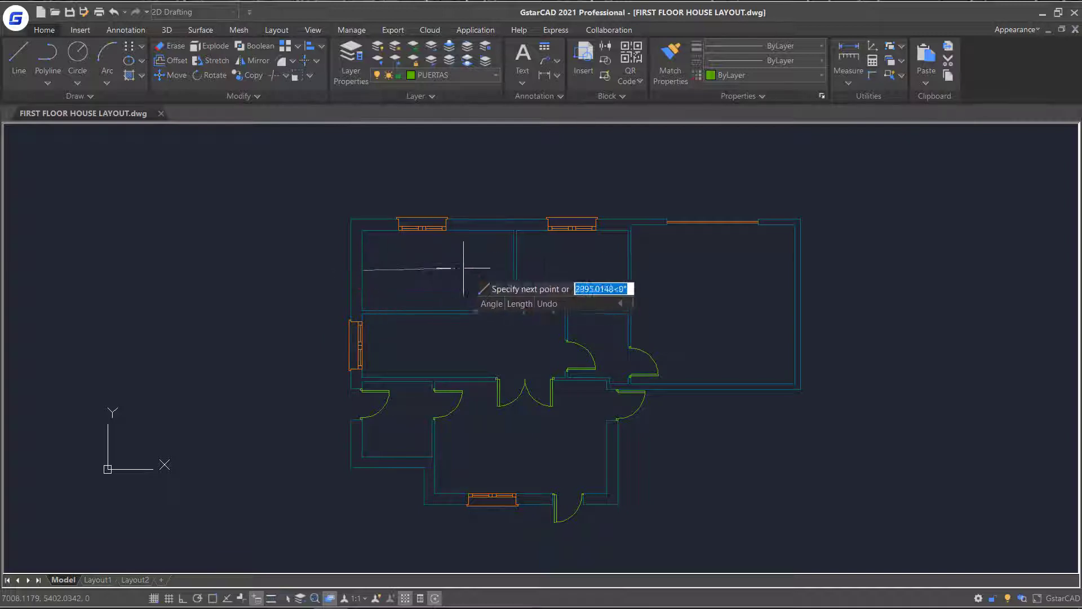
shift+right_click(491, 273)
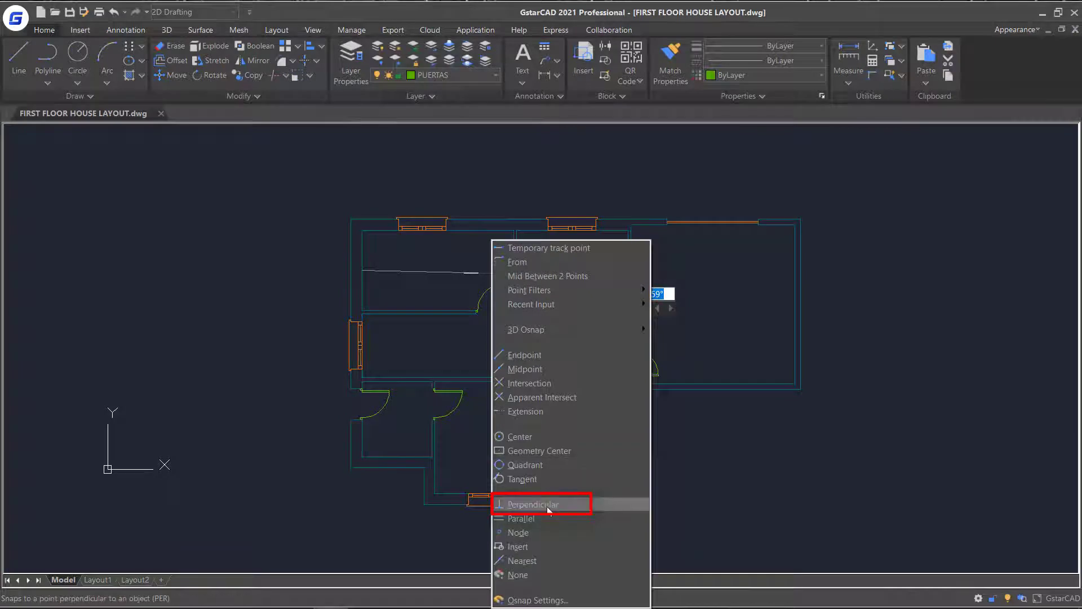
click(546, 504)
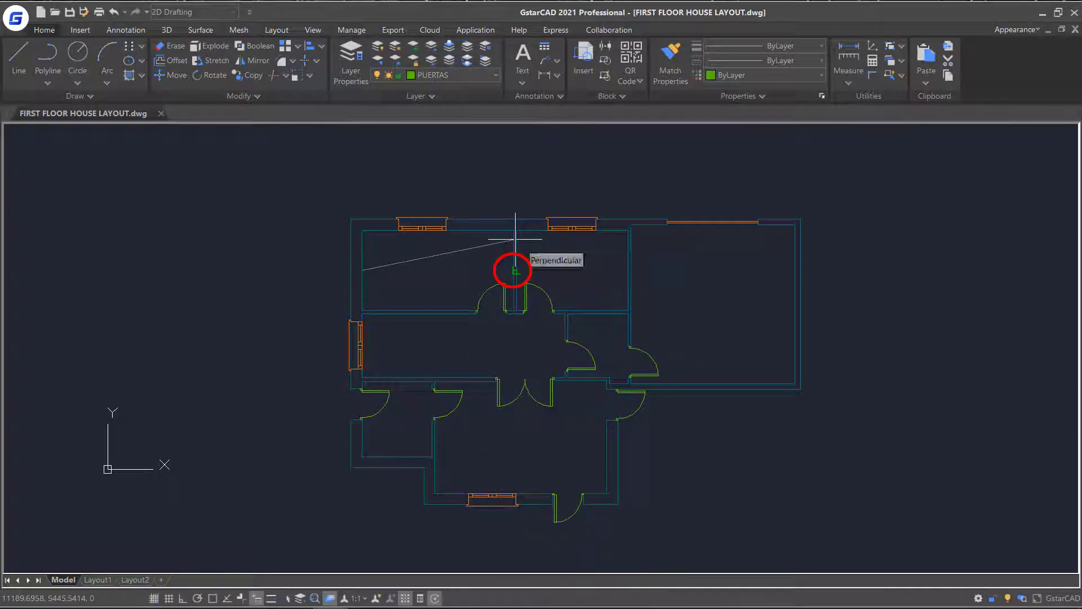
scroll(515, 238, up, 4)
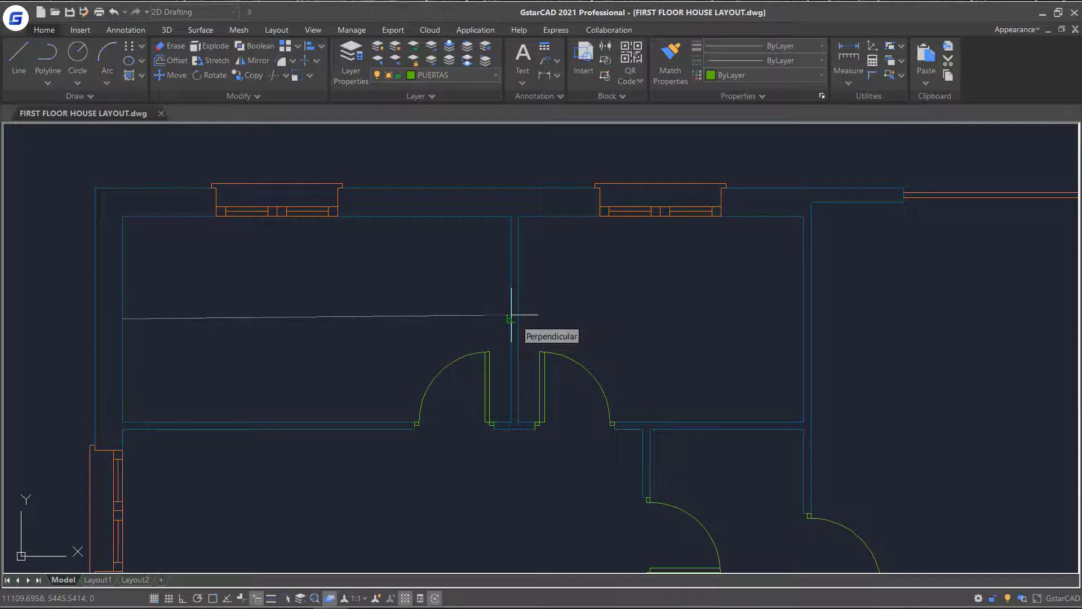
click(511, 315)
key(Return)
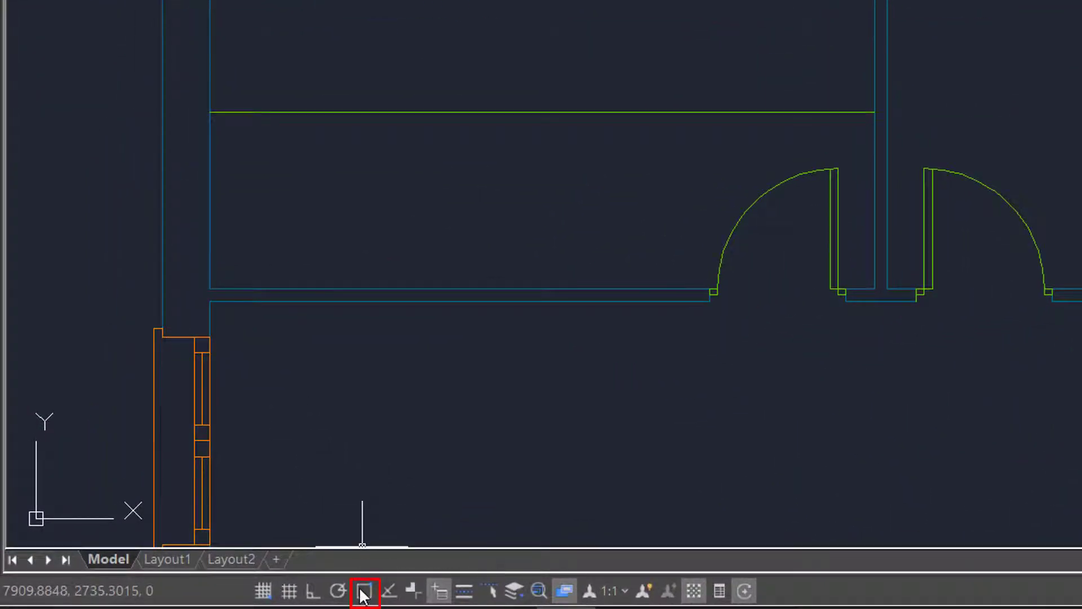
Step: Turn Object Snap On in the snap settings, keeping Endpoint, Midpoint and Center modes
click(363, 592)
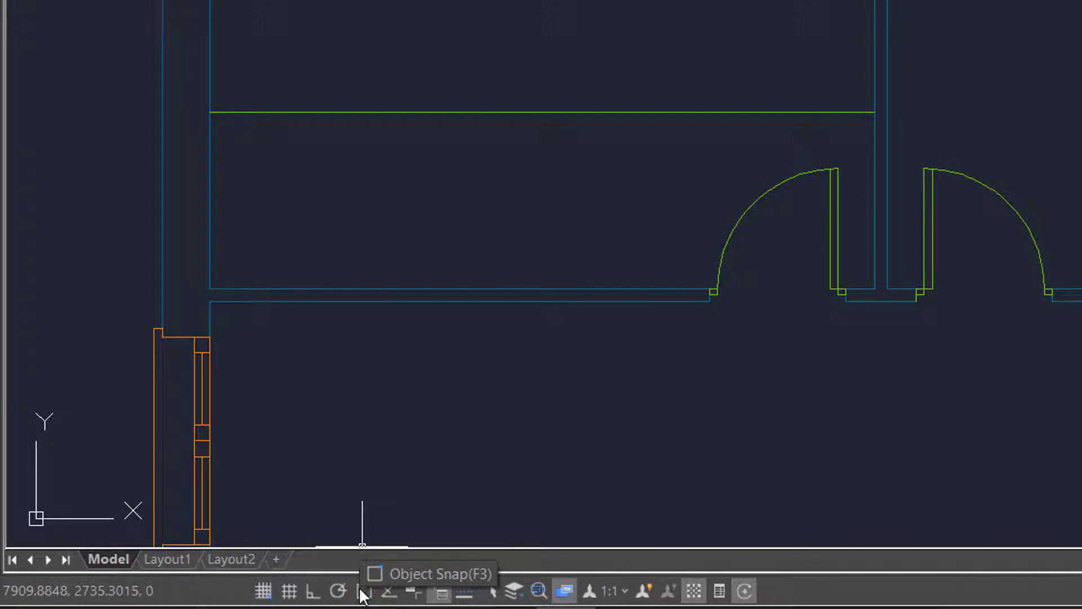
right_click(363, 593)
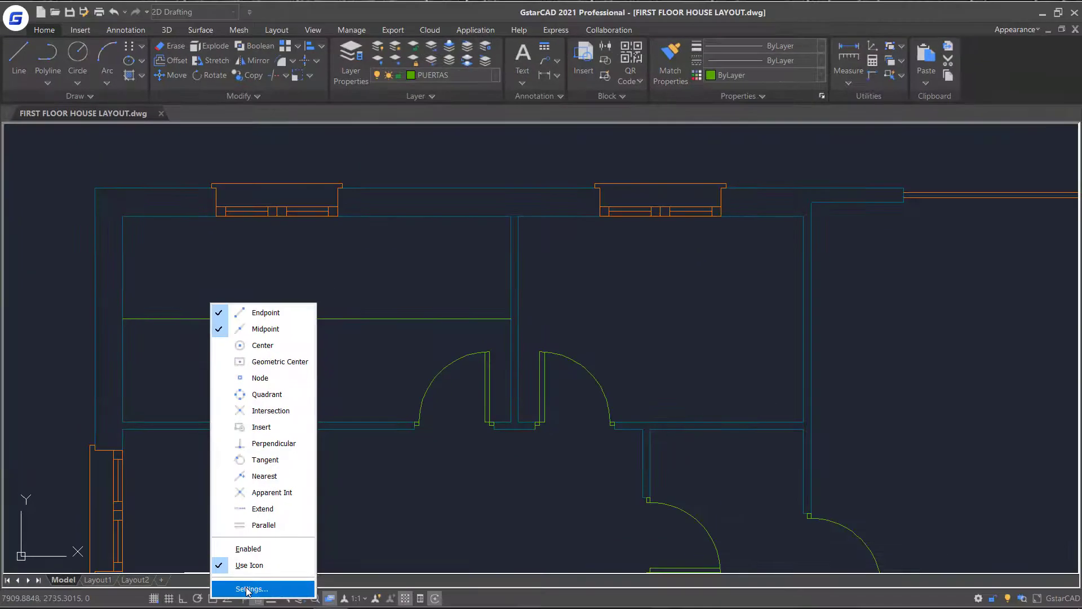
click(248, 589)
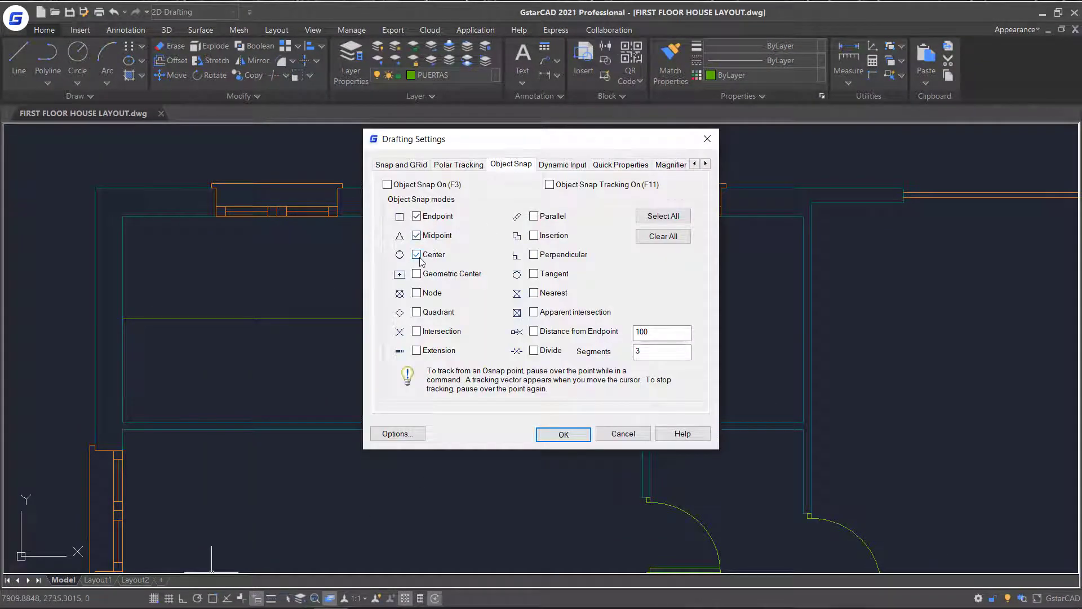
click(387, 184)
click(559, 439)
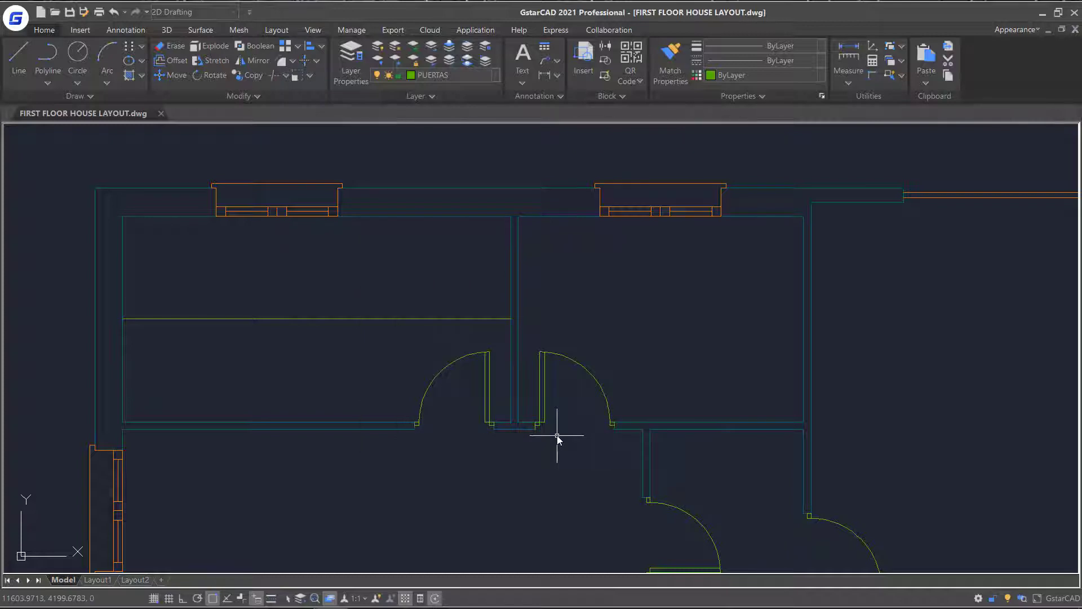
scroll(556, 437, down, 5)
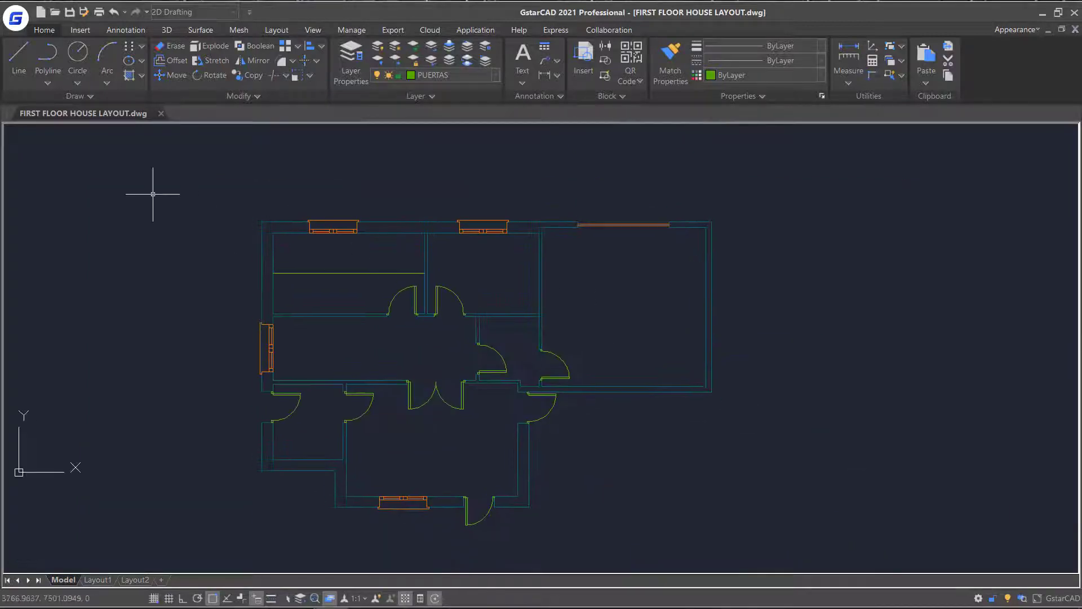
Step: Draw a circle in the large right-hand room
click(79, 57)
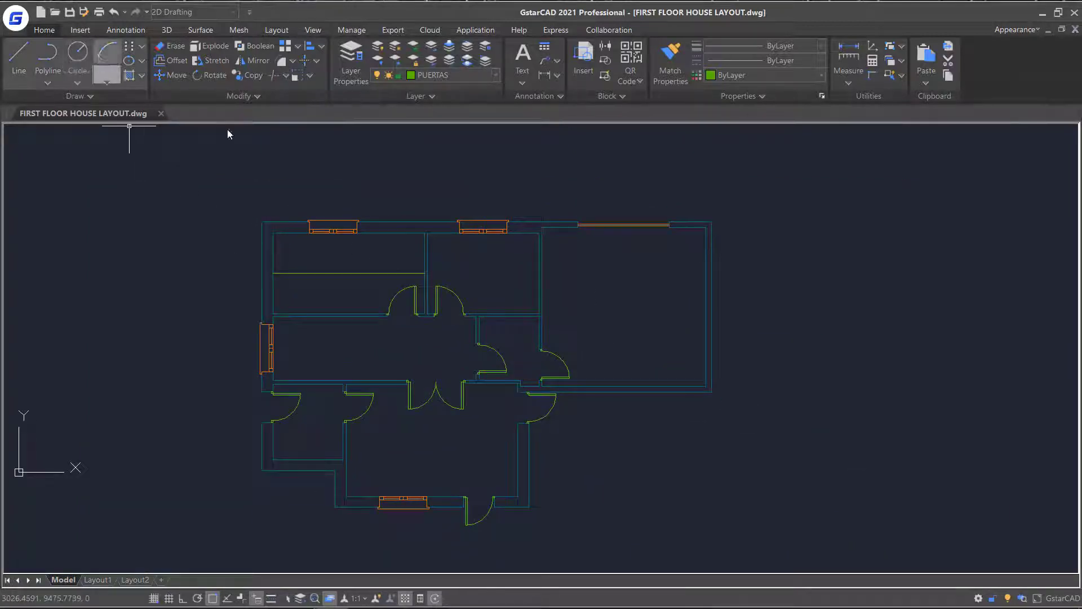
click(623, 285)
click(652, 288)
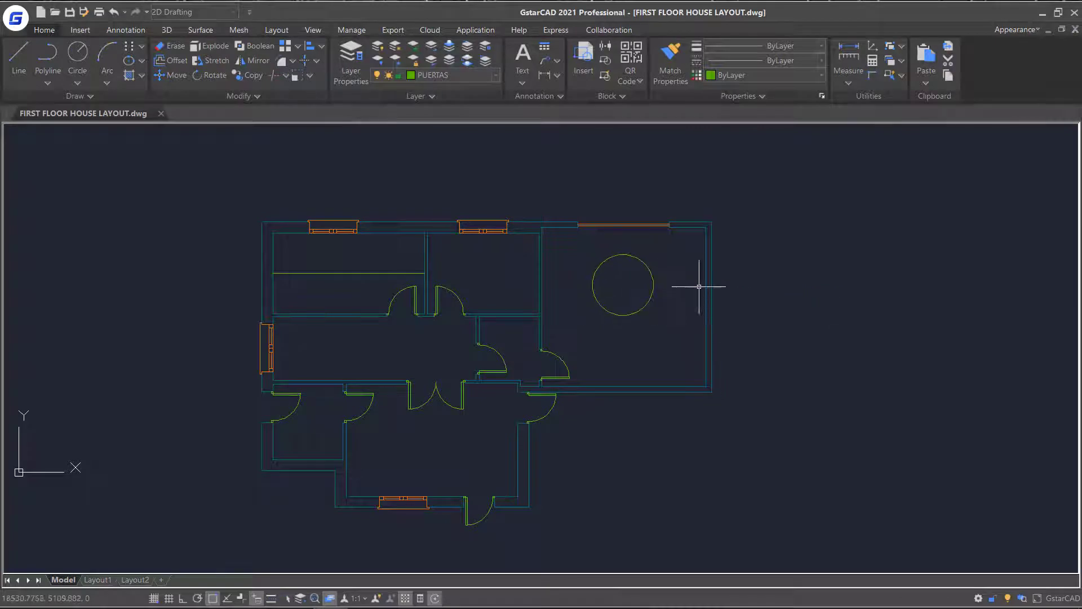
Step: Draw a line from the top-wall opening's endpoint to the circle's centre
click(18, 57)
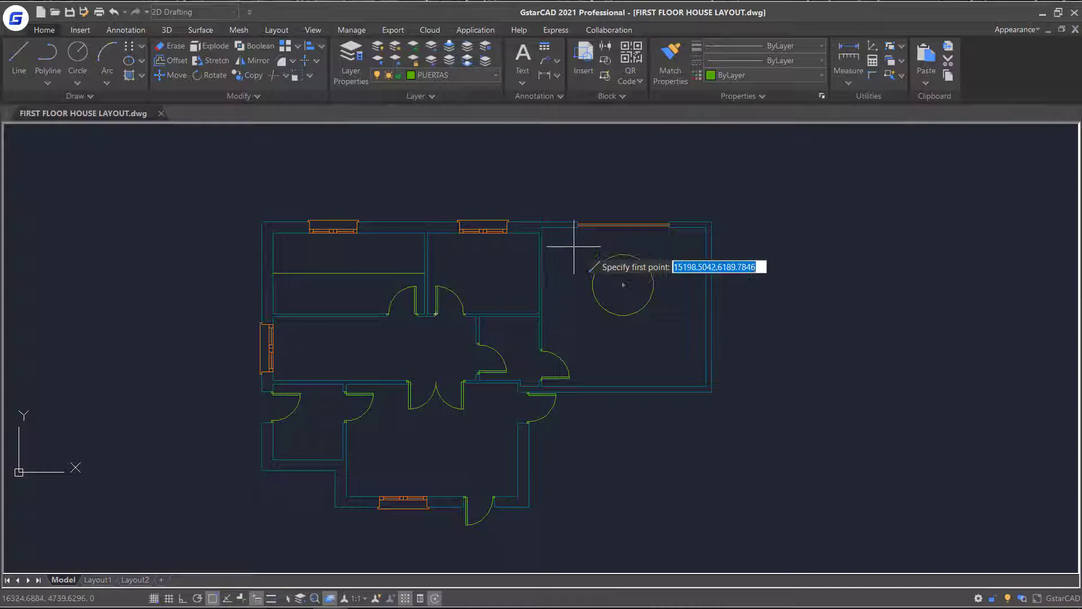
scroll(578, 234, up, 4)
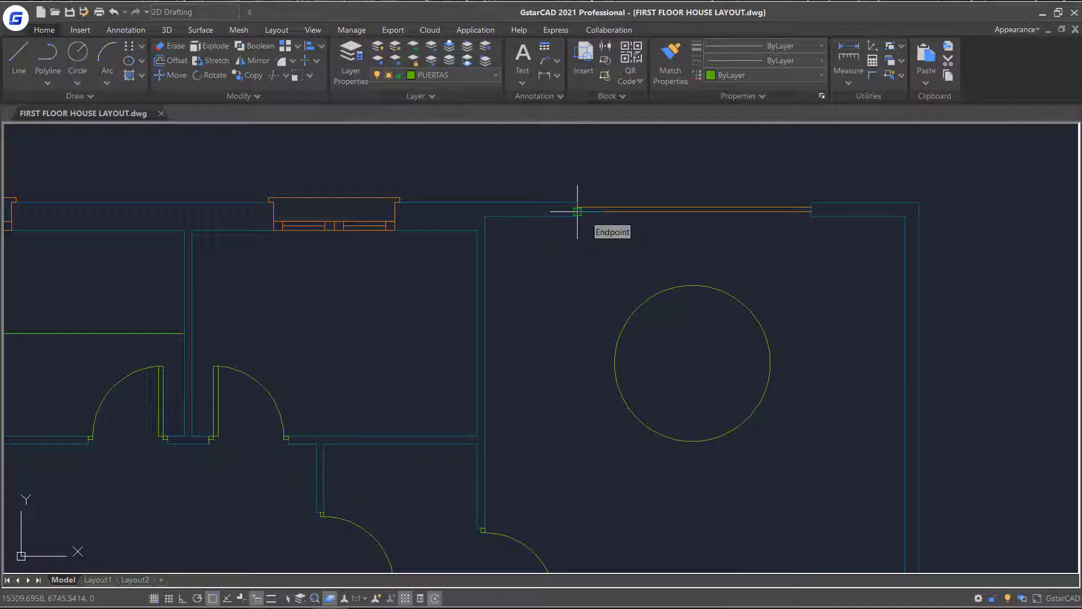
click(577, 211)
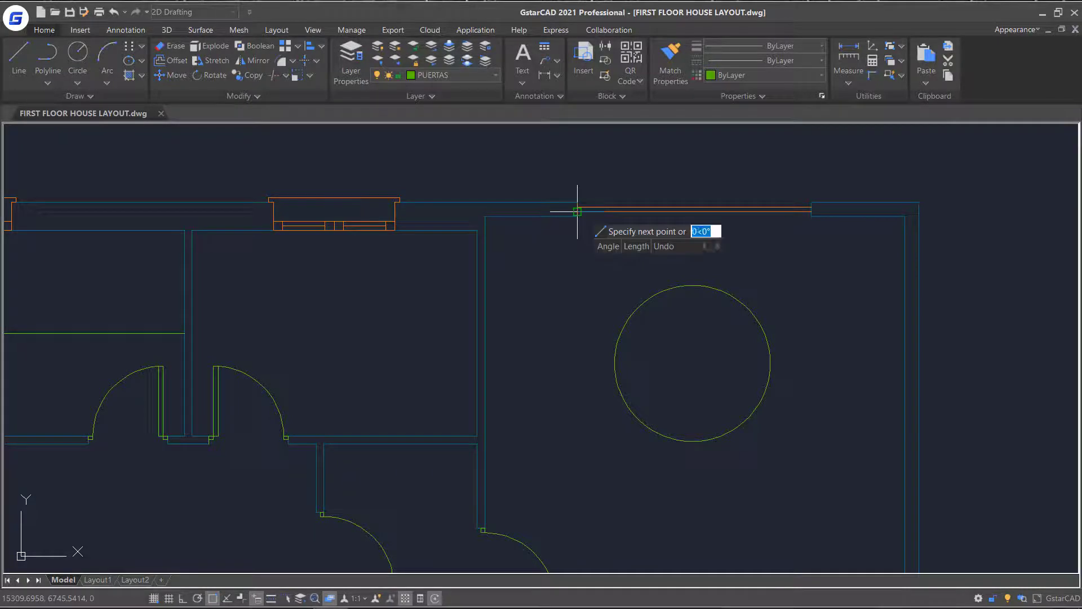
click(692, 362)
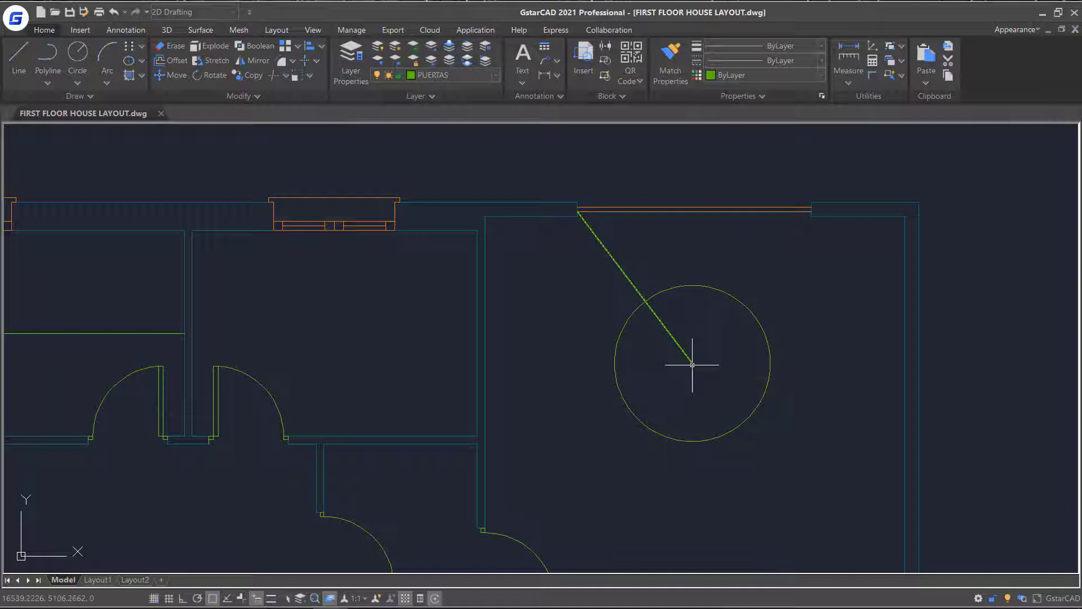
key(Return)
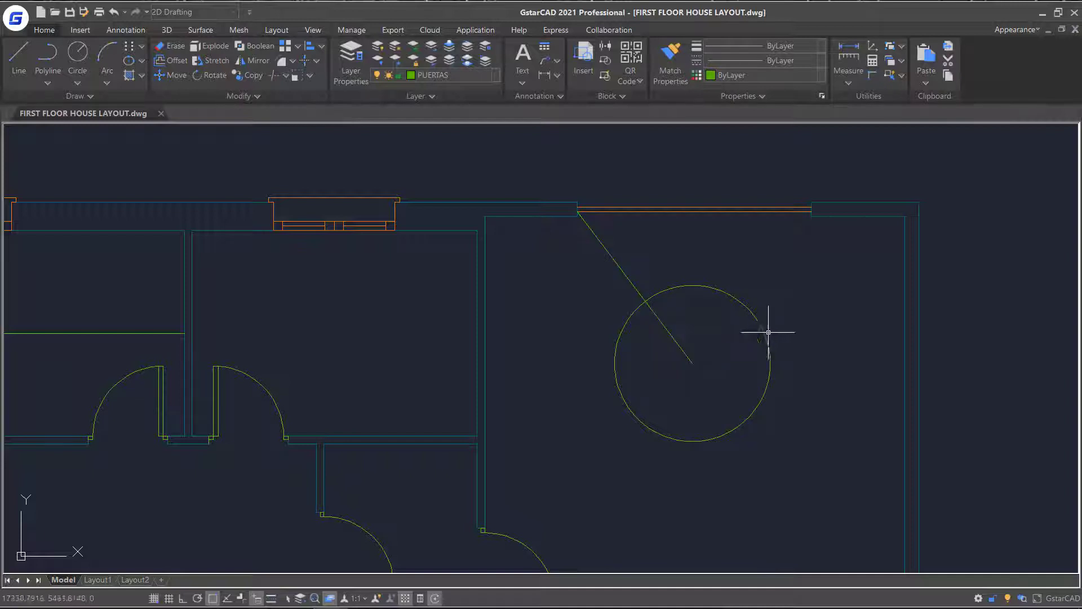
Step: Enable Quadrant snap and draw a line from the circle's bottom, perpendicular to the right wall
right_click(212, 599)
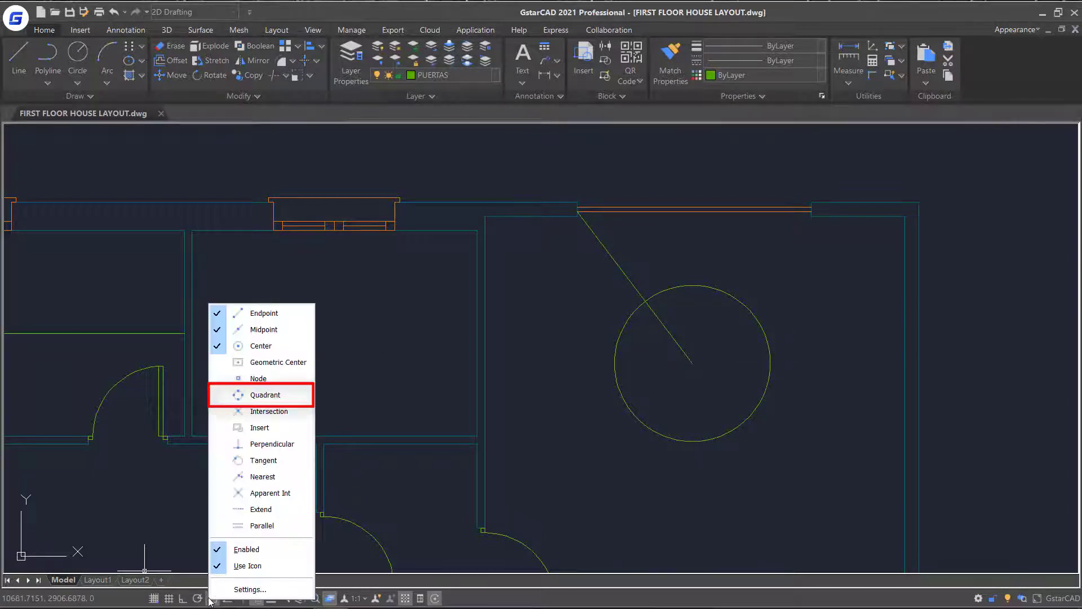
click(261, 395)
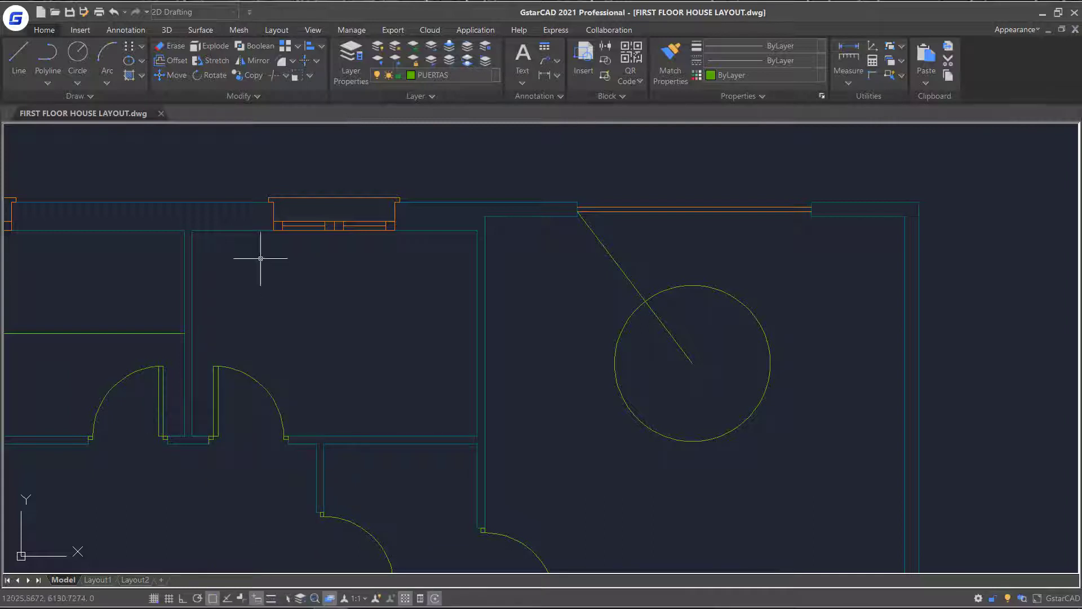
click(27, 61)
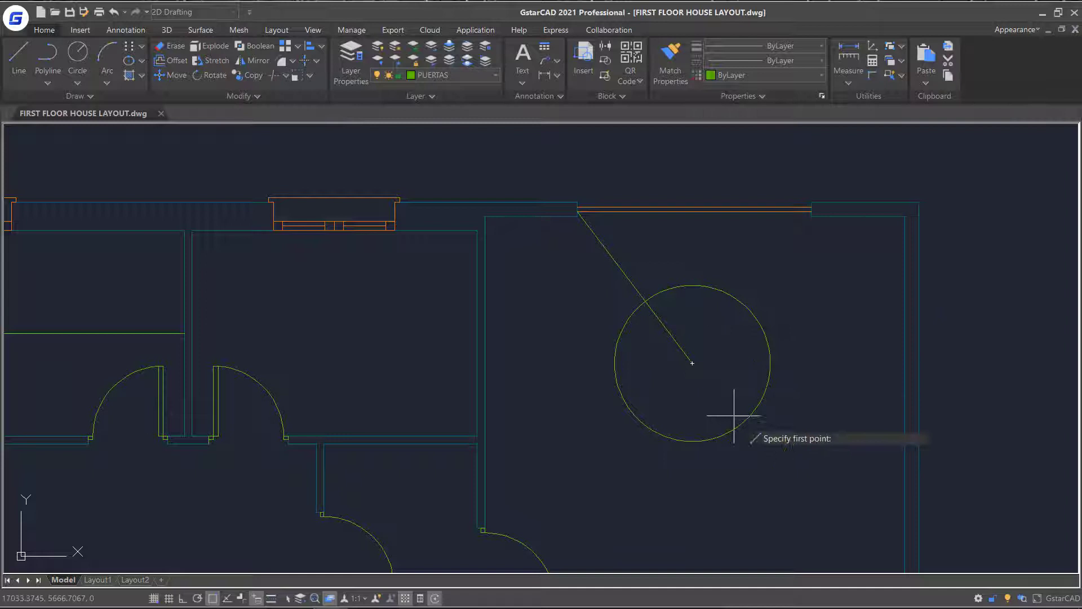
click(693, 440)
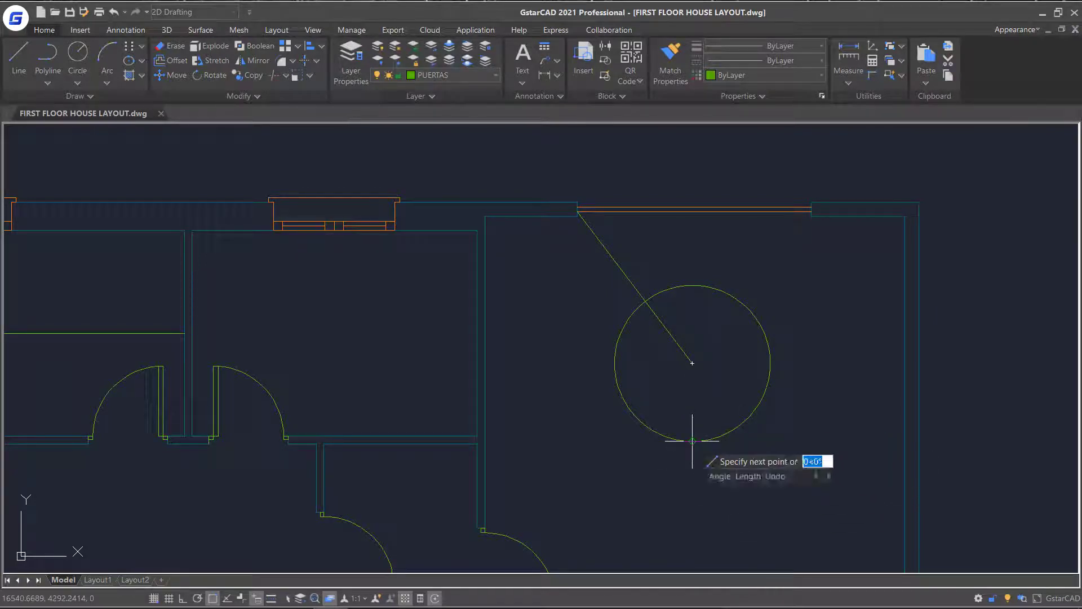
right_click(841, 434)
mouse_move(892, 359)
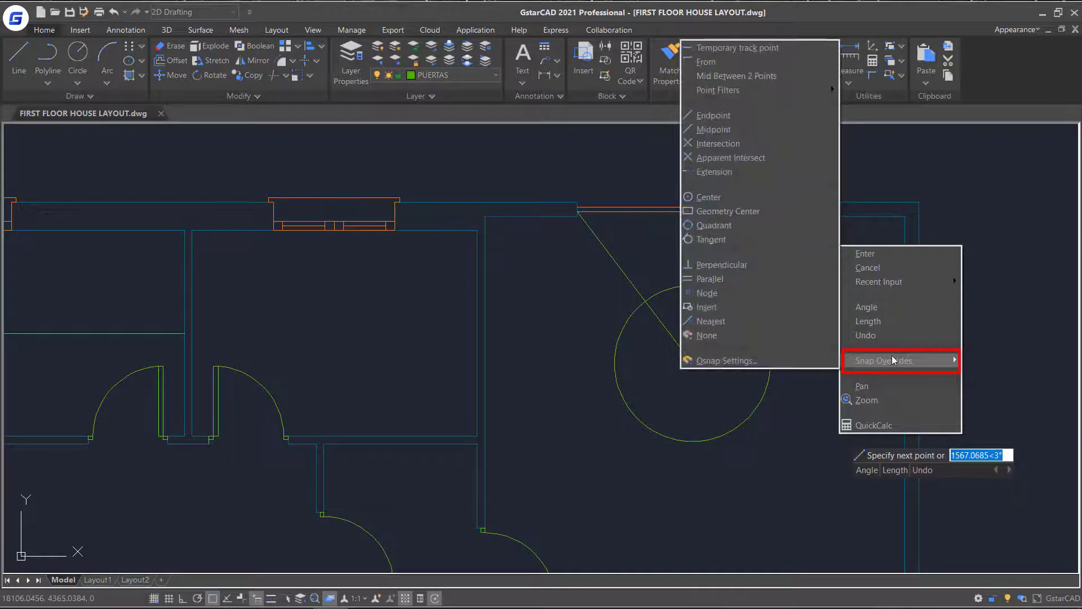
click(734, 264)
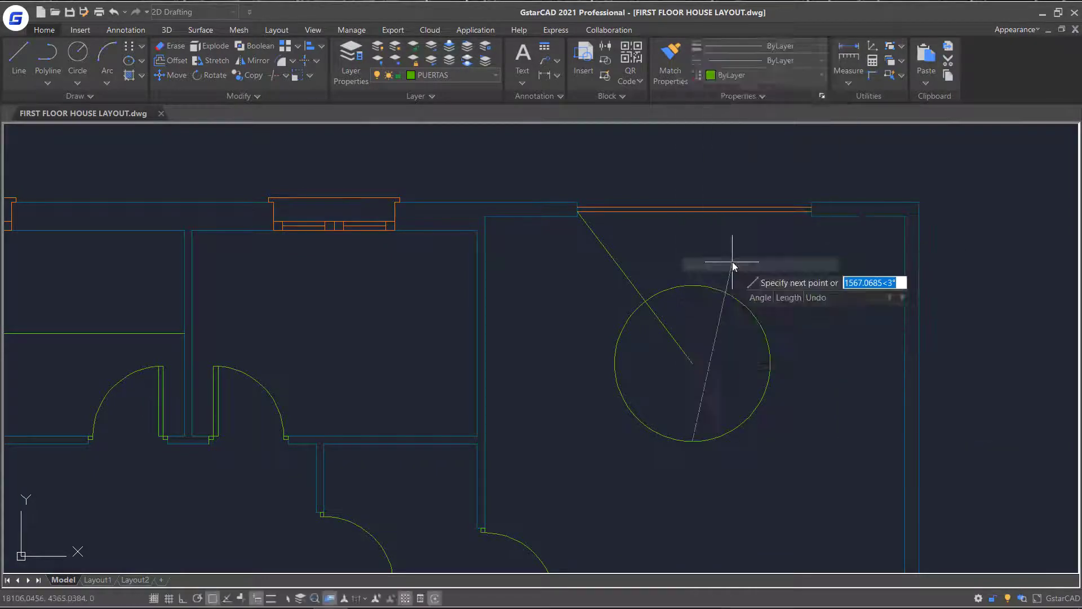
click(904, 442)
key(Return)
key(Return)
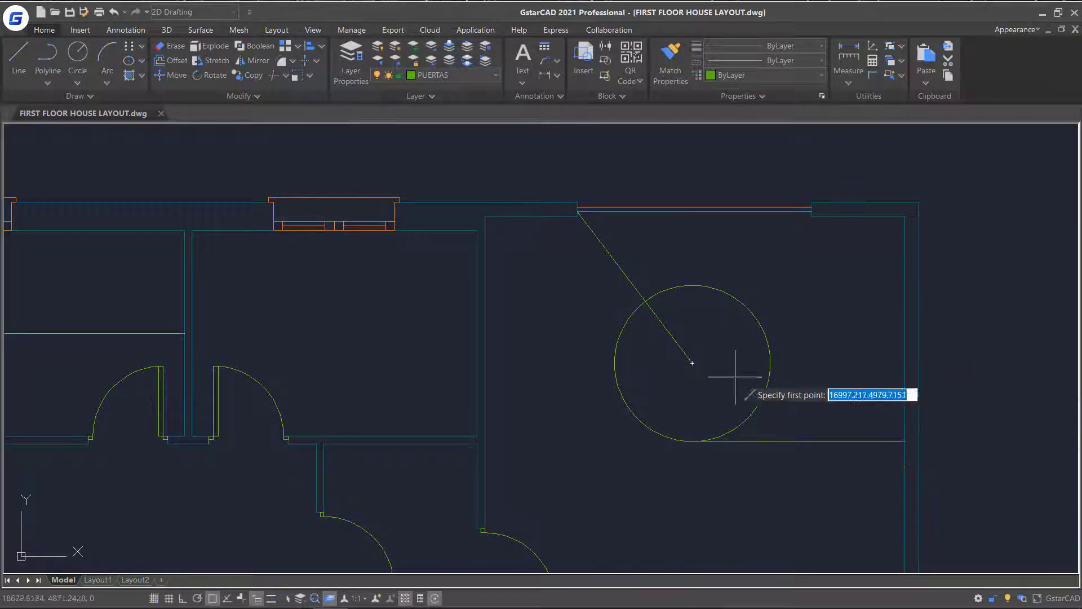
Step: Draw a second line from the circle's top, perpendicular to the right inner wall
click(695, 284)
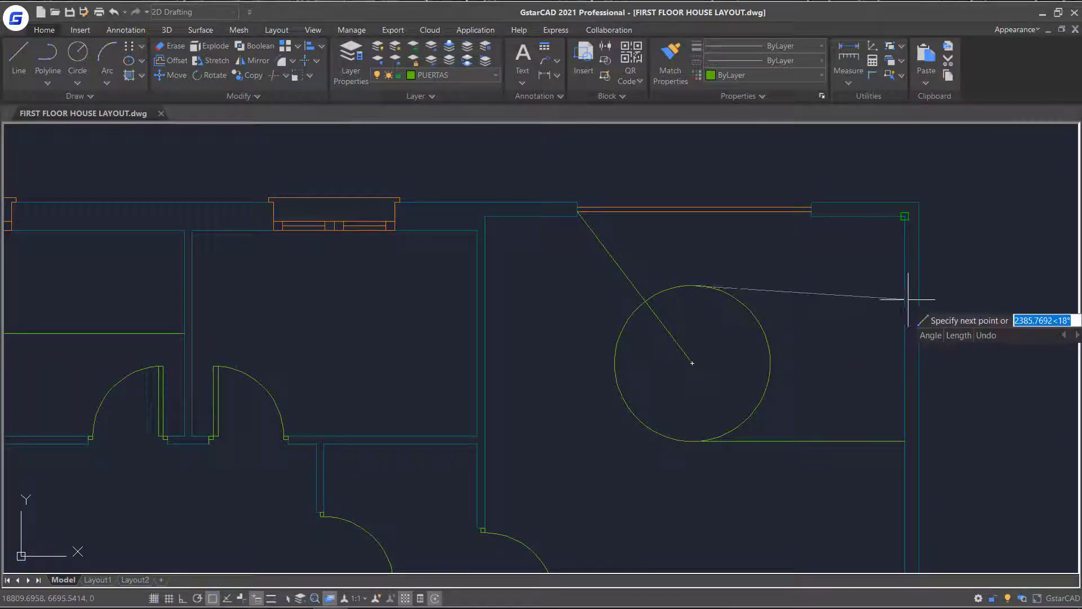
right_click(885, 292)
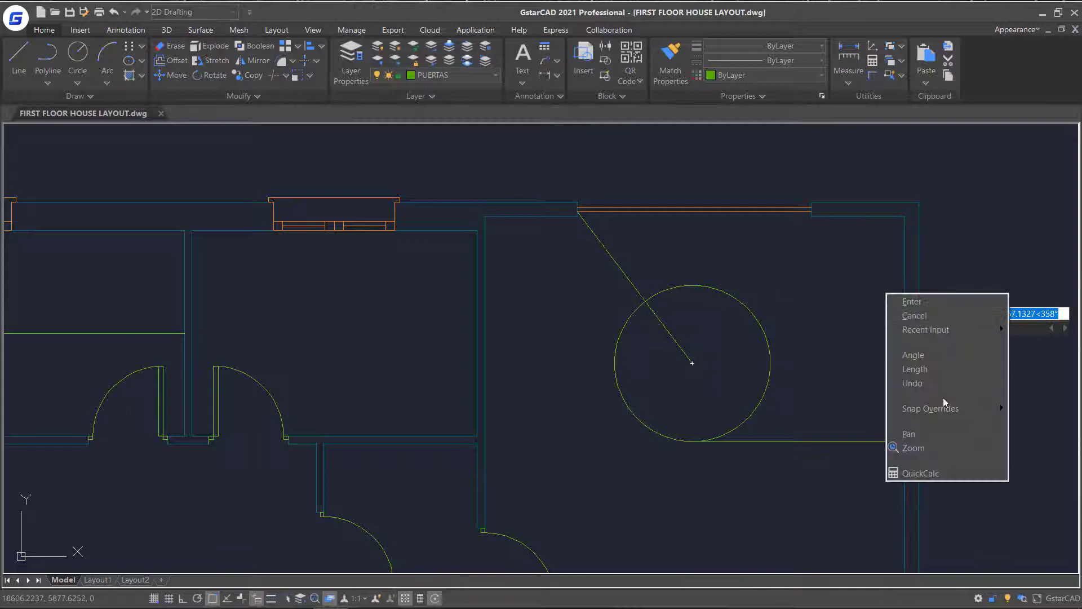
mouse_move(958, 408)
click(777, 313)
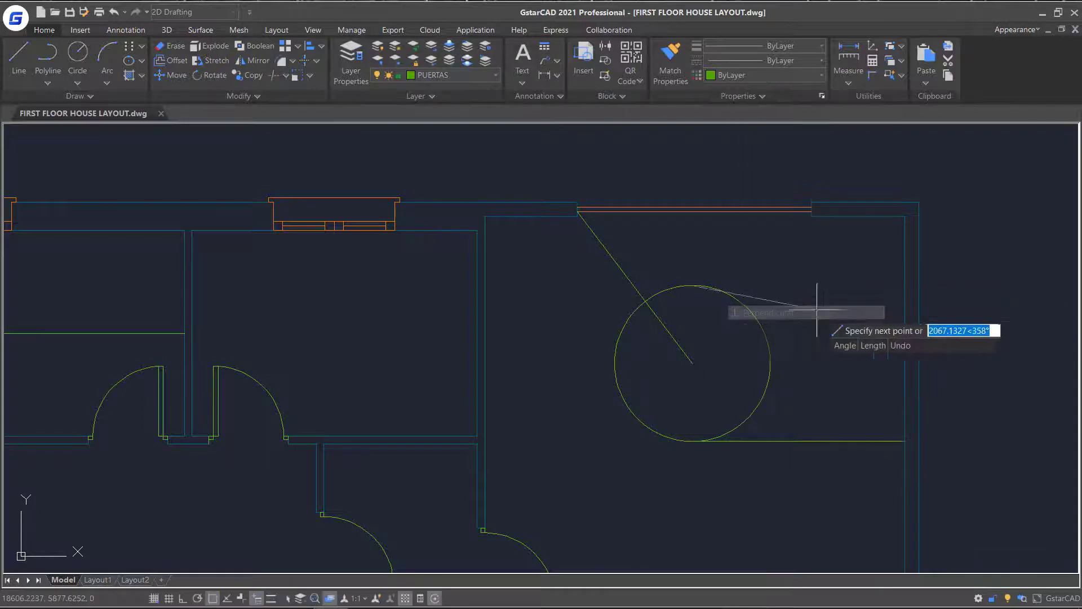
click(904, 286)
key(Return)
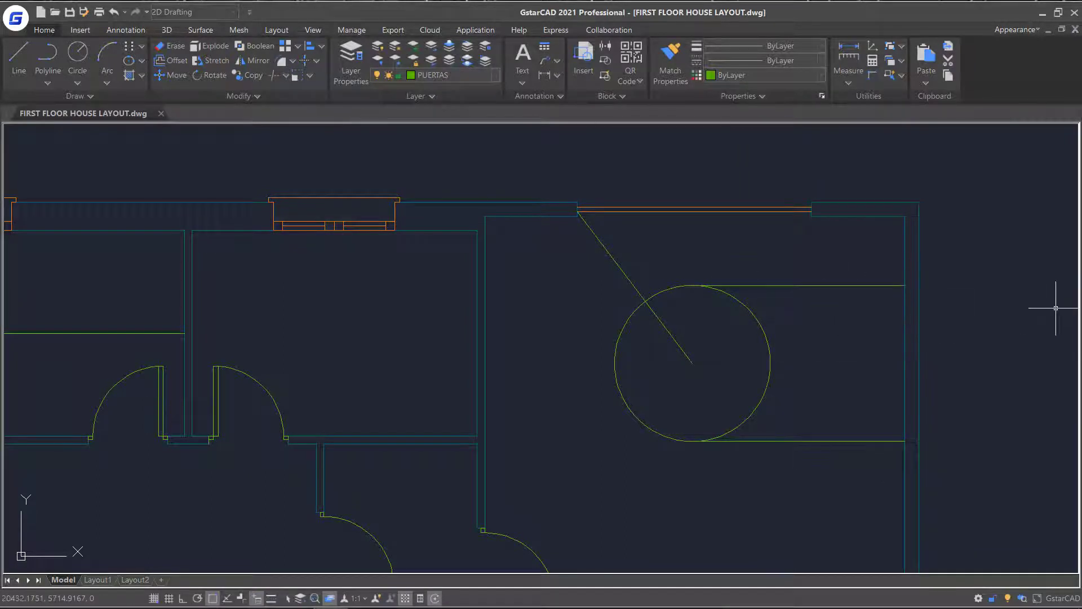
Step: Uncheck Quadrant snap and enable Object Snap Tracking in the snap settings
right_click(212, 599)
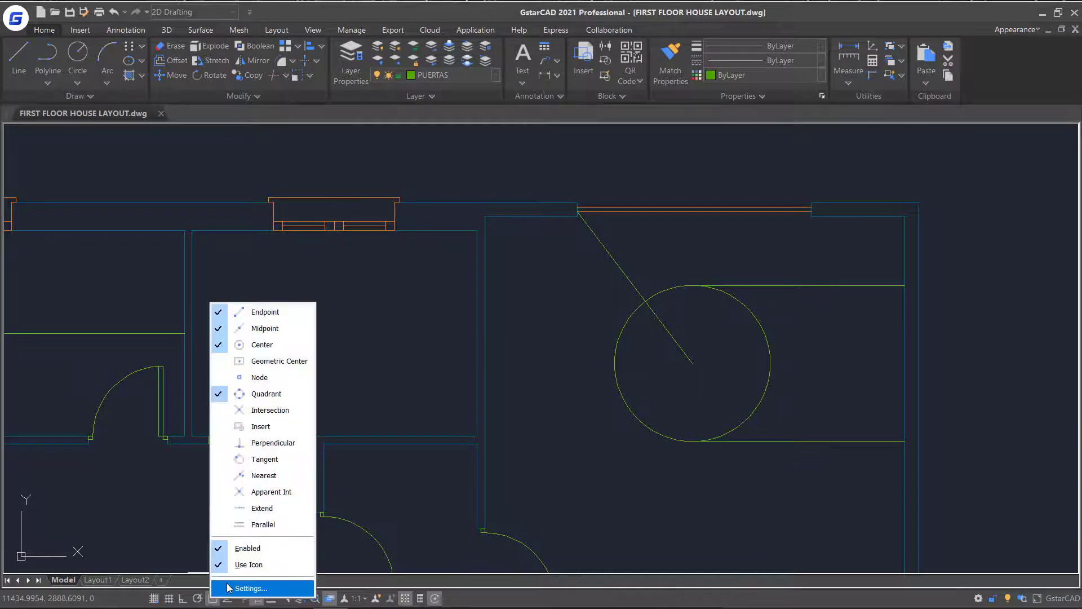
click(230, 586)
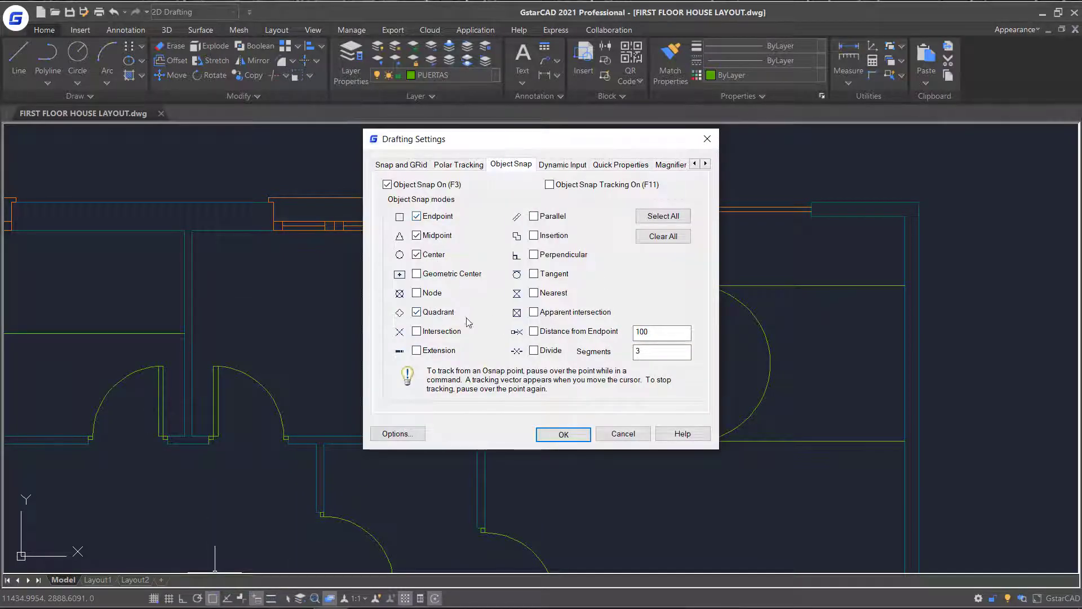
click(567, 434)
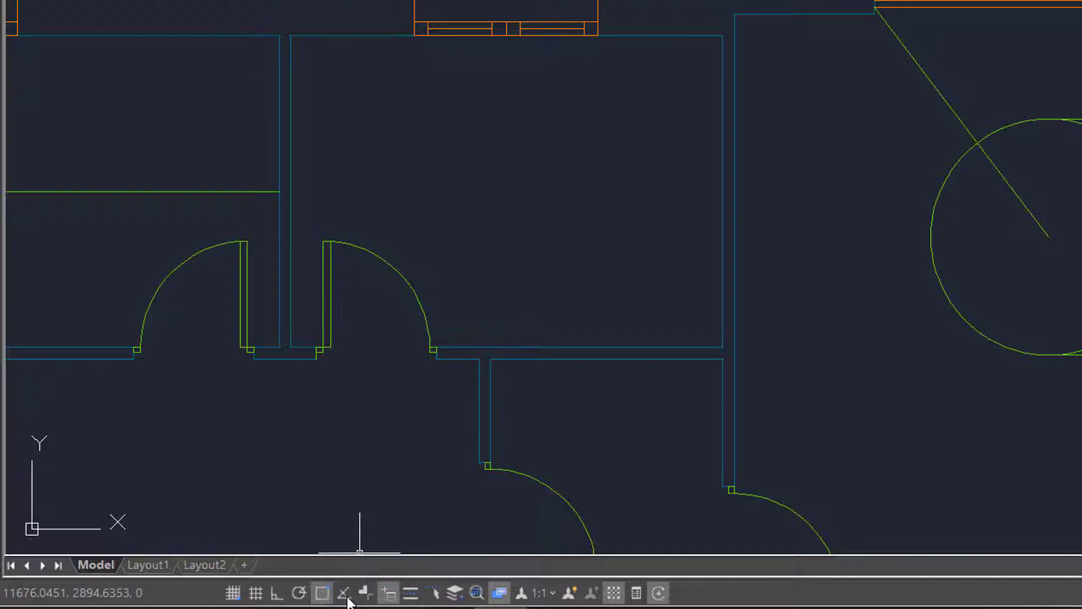
right_click(347, 602)
click(404, 582)
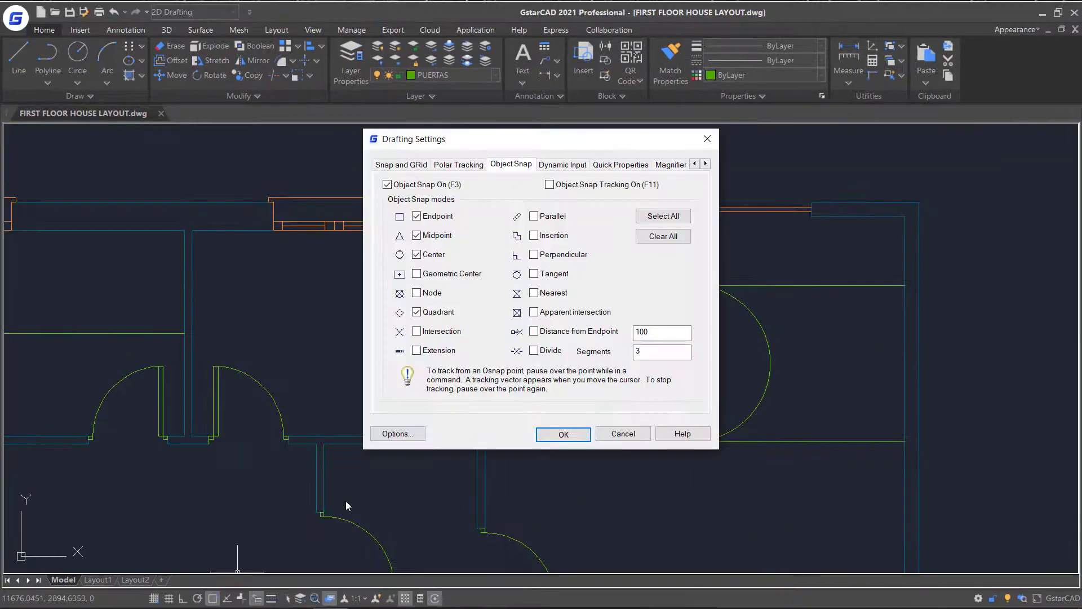
click(416, 313)
click(563, 434)
Step: Draw a circle centred where the lower central room's wall-midpoint tracking lines cross, accepting the default radius
scroll(350, 502, down, 3)
middle_drag(345, 507, 454, 424)
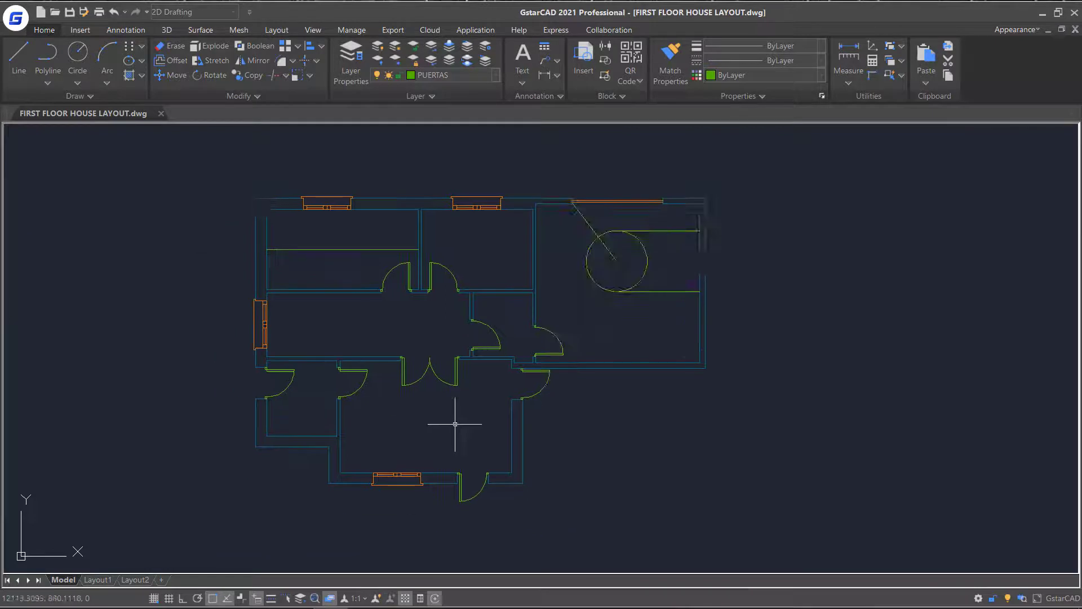
scroll(454, 424, up, 4)
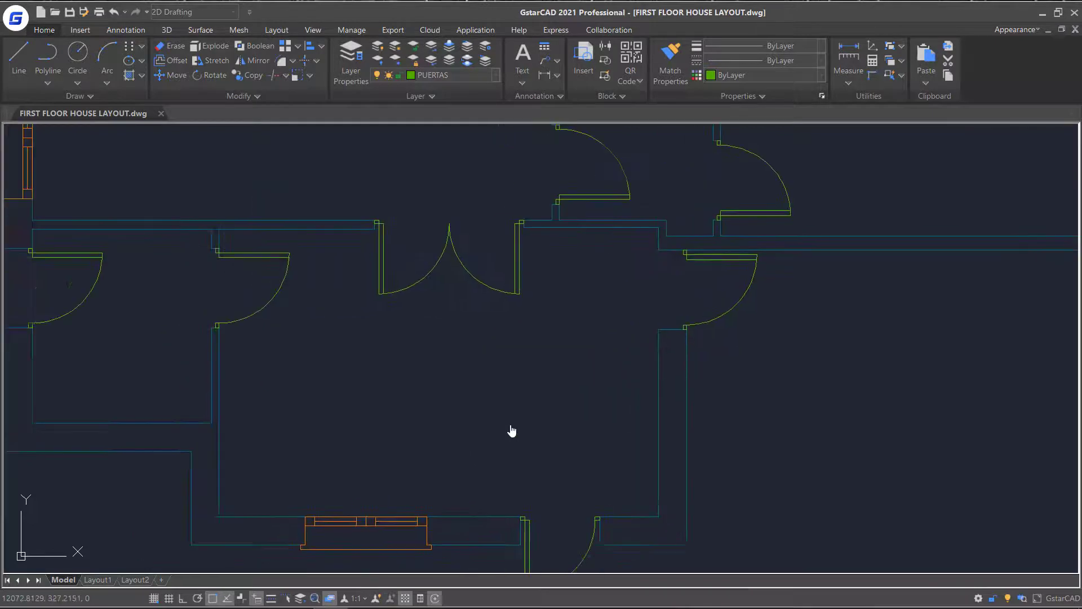
click(86, 62)
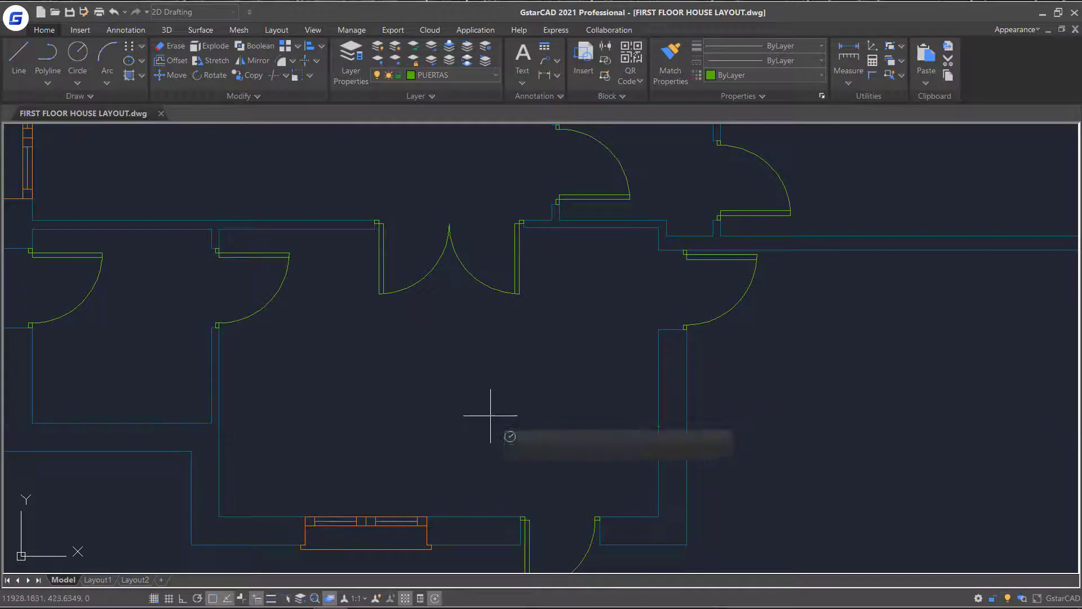
text(c)
key(Return)
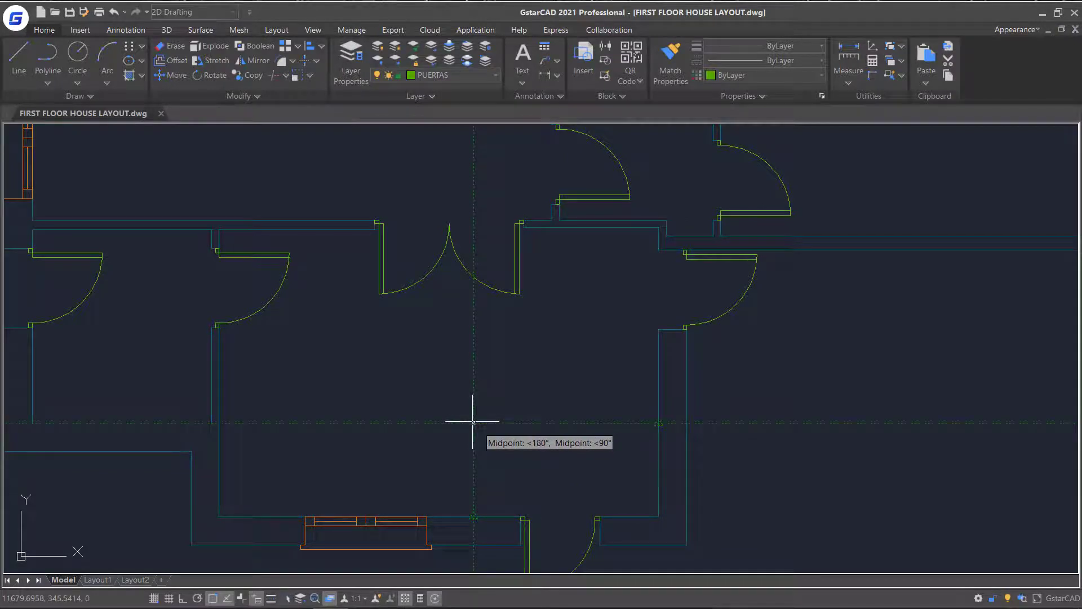
click(473, 422)
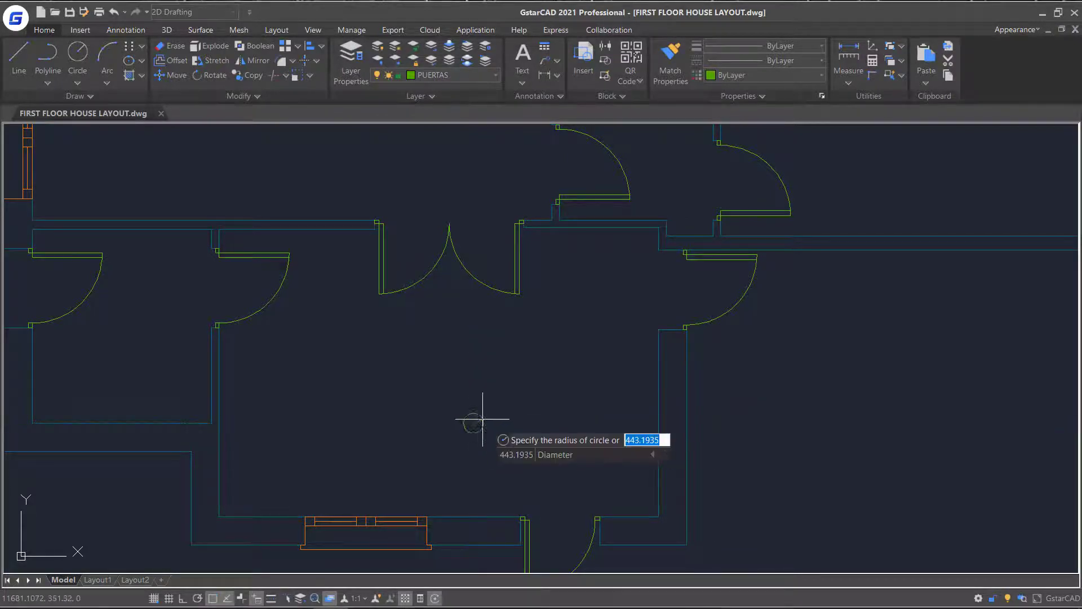
key(Return)
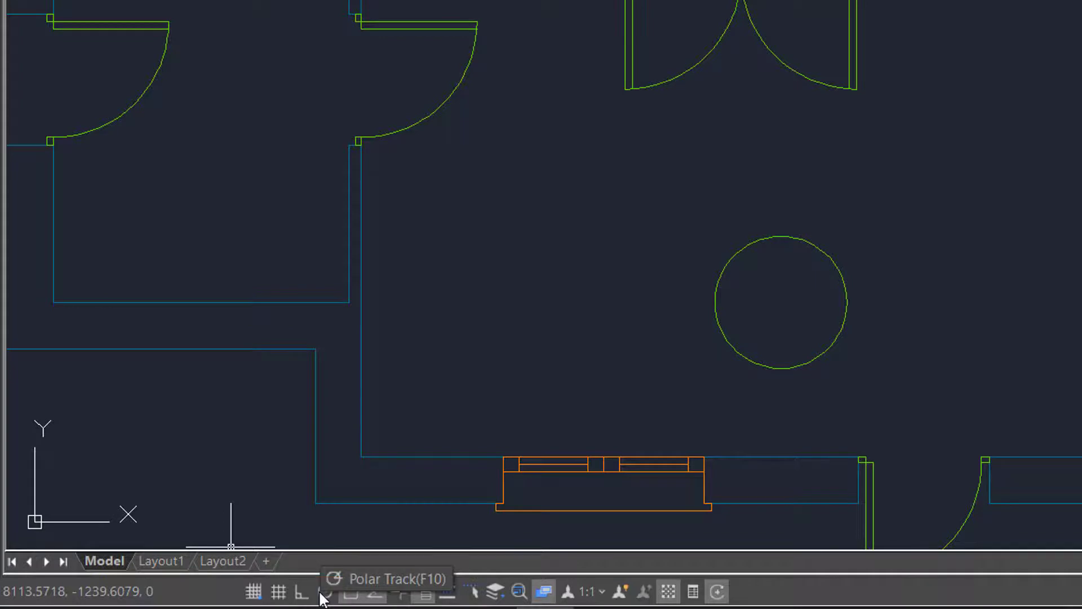
Step: Set polar tracking to 90° and draw a closed polyline rectangle left of the circle
right_click(324, 593)
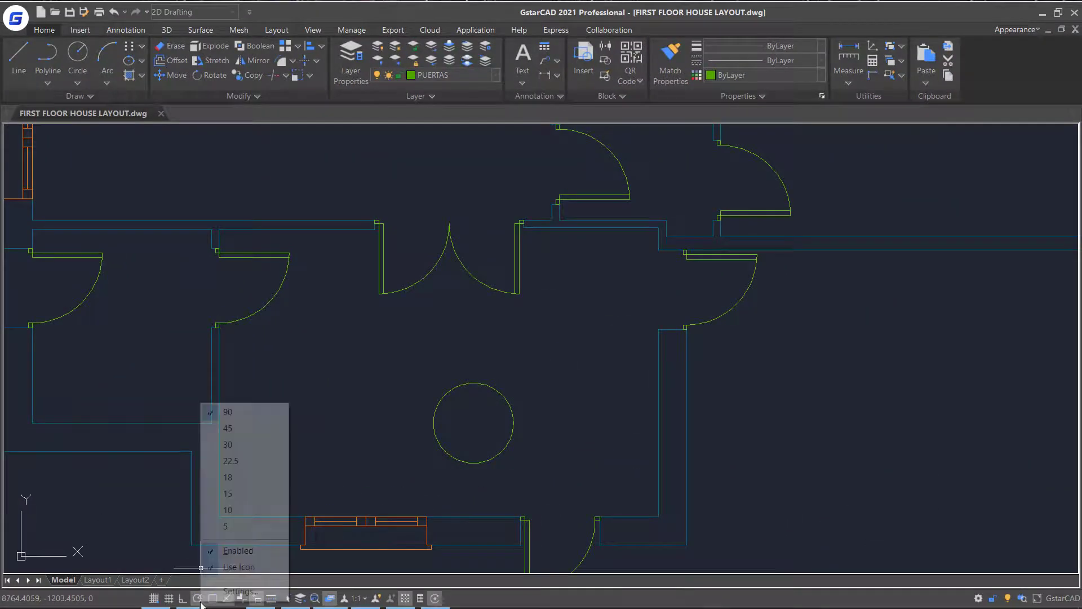
click(241, 414)
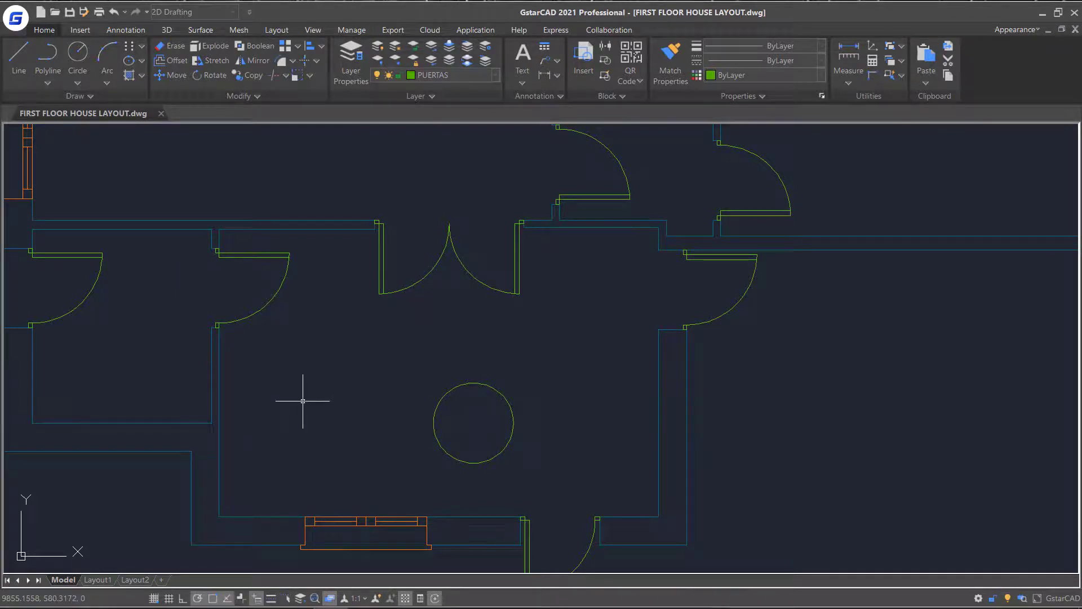
click(48, 56)
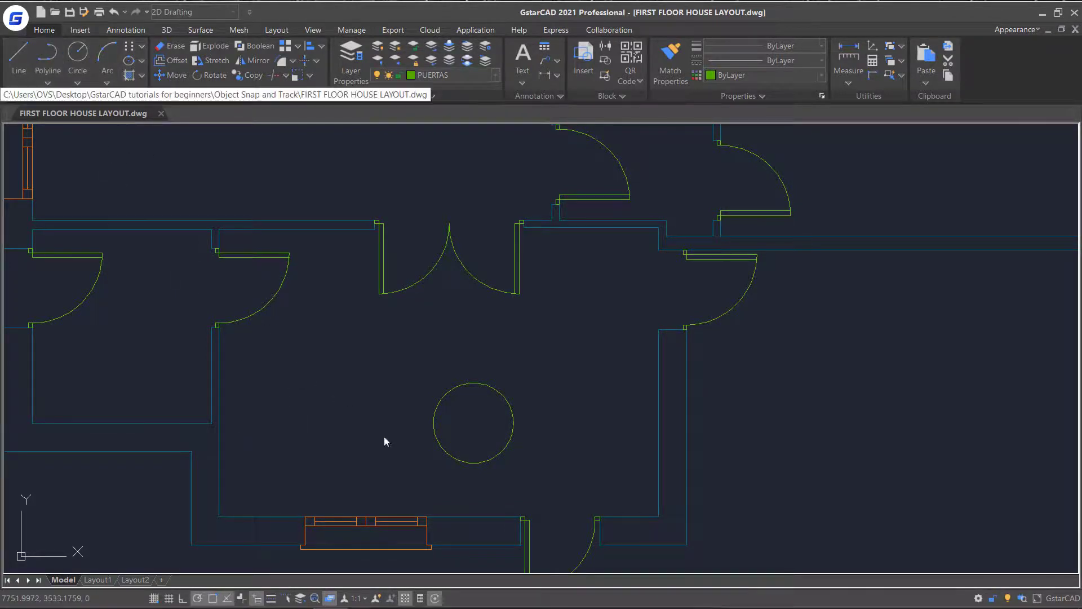
scroll(401, 418, up, 6)
click(404, 416)
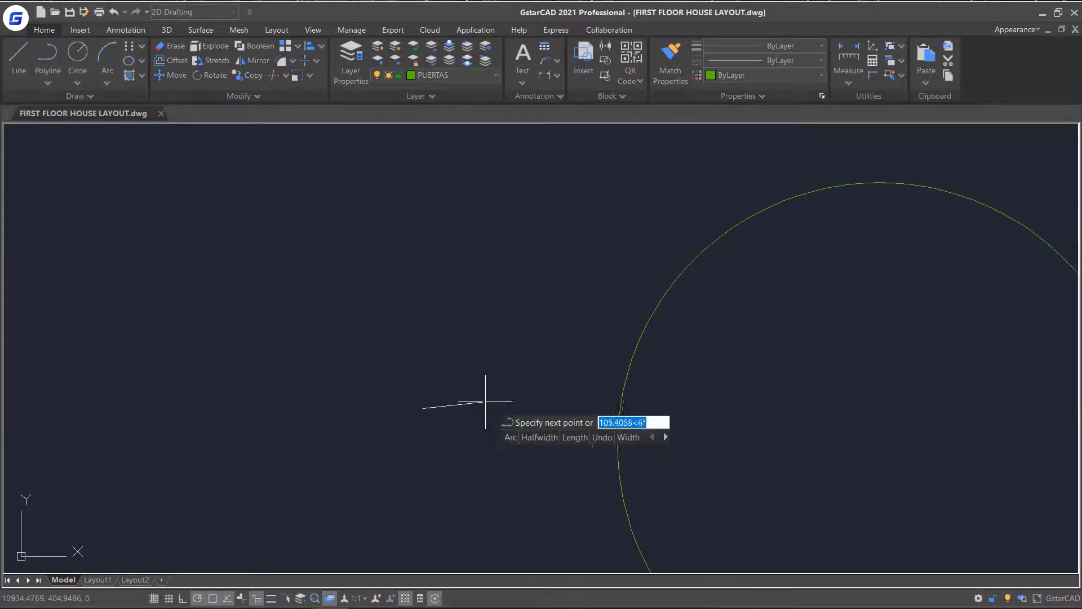
click(537, 408)
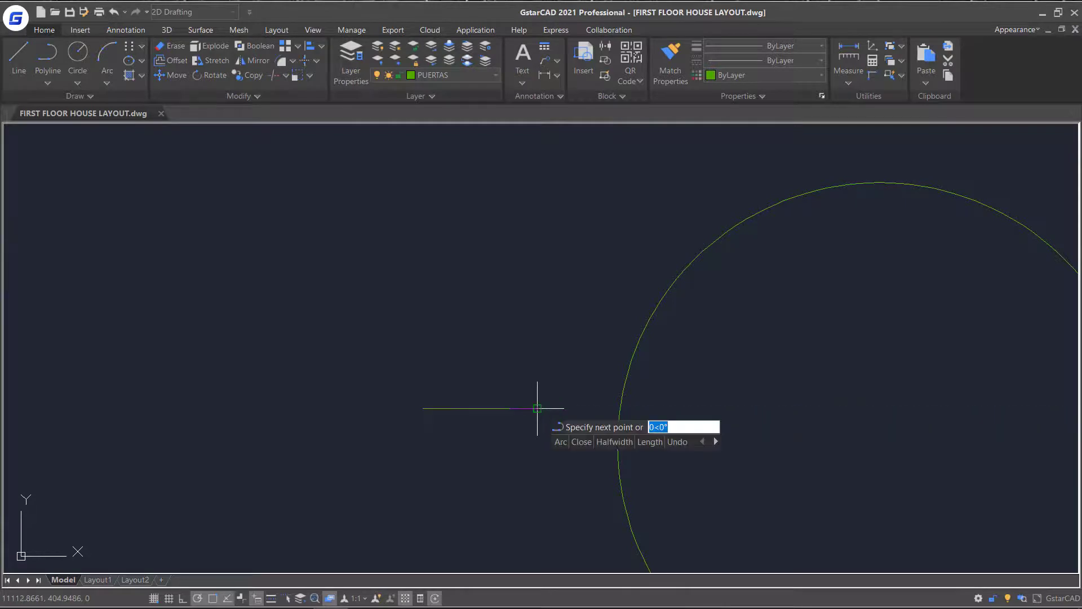
click(537, 490)
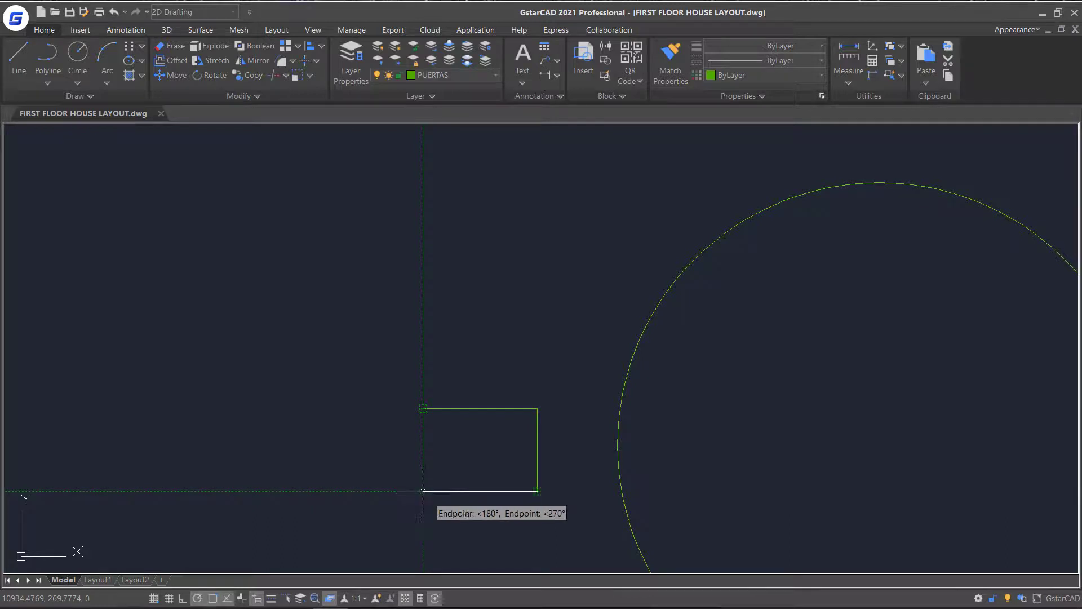
click(423, 491)
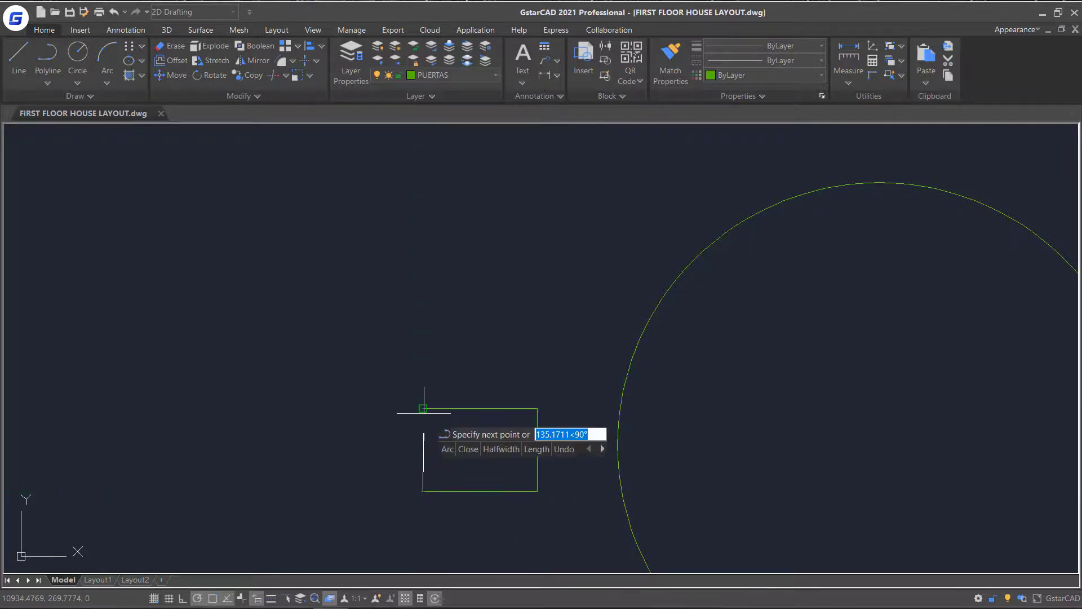
text(c)
key(Return)
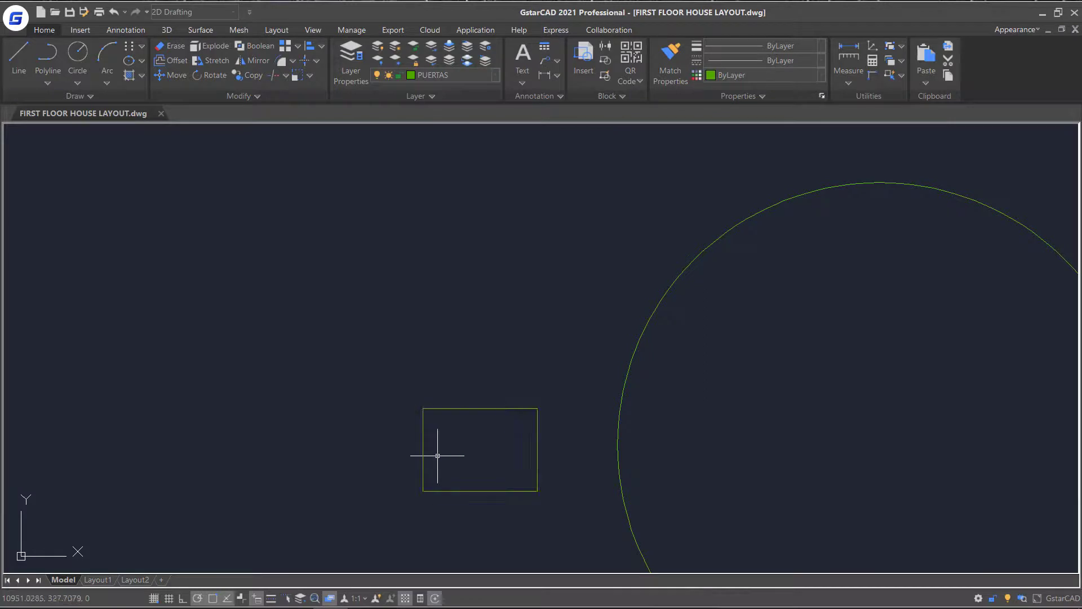
scroll(562, 451, down, 5)
Step: Tick Additional angles in the polar tracking settings, with the increment angle at 90
middle_drag(557, 457, 533, 430)
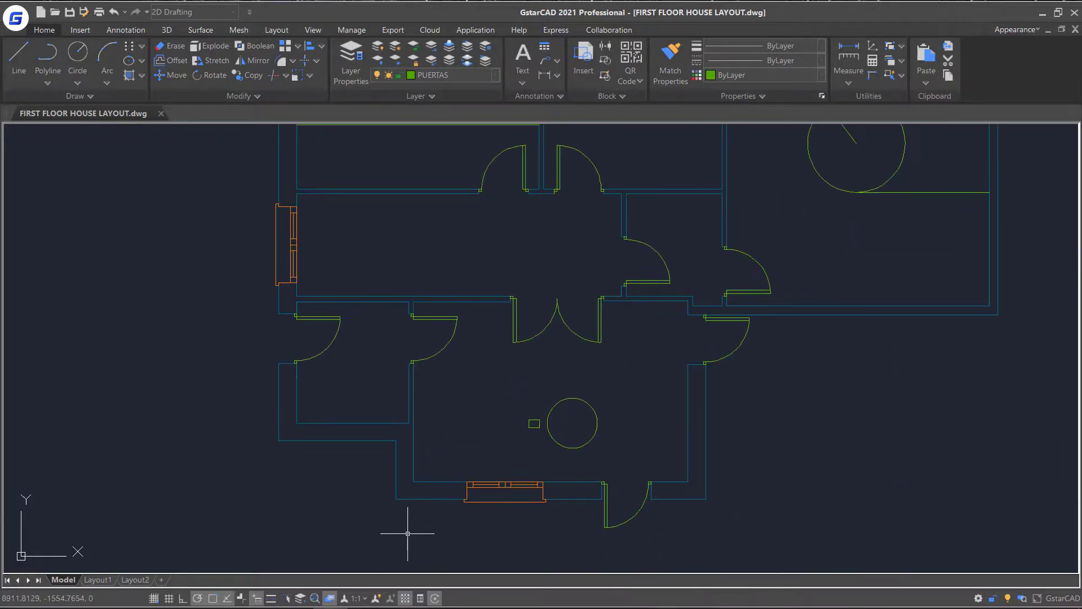
right_click(197, 601)
click(214, 587)
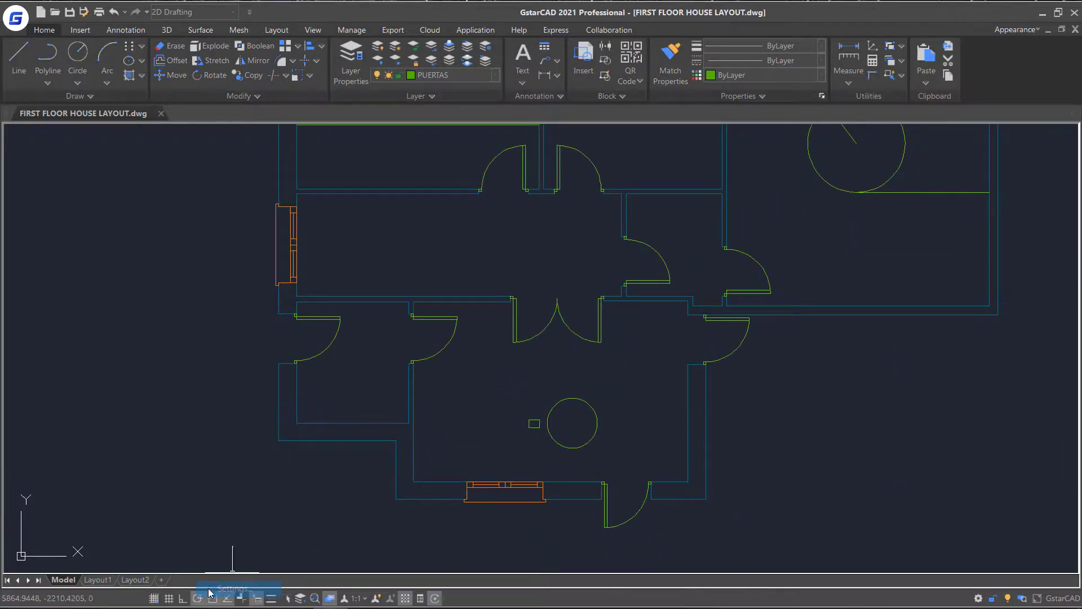
click(397, 249)
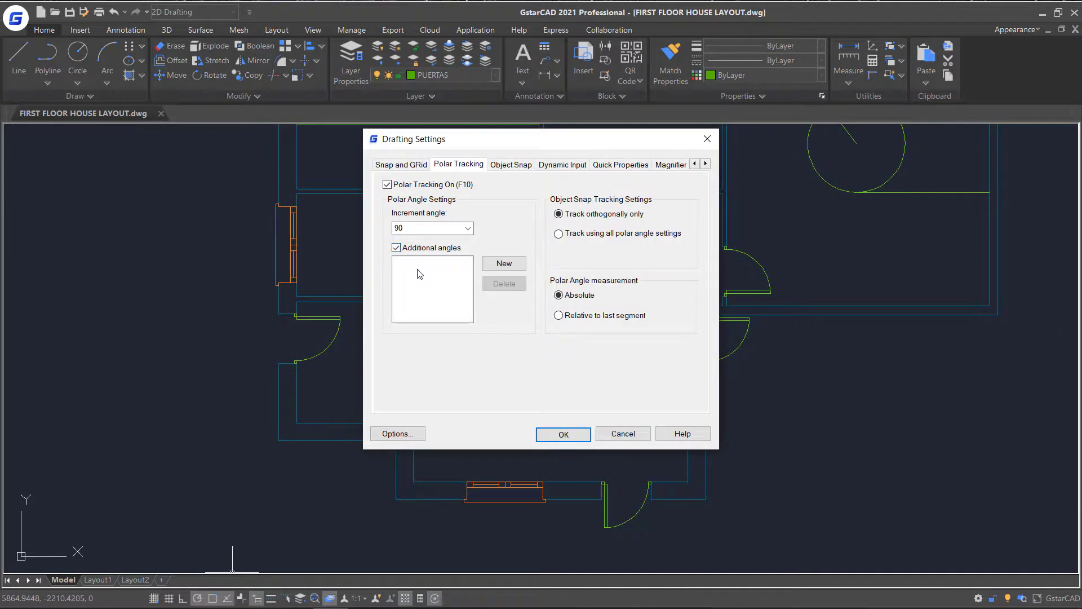